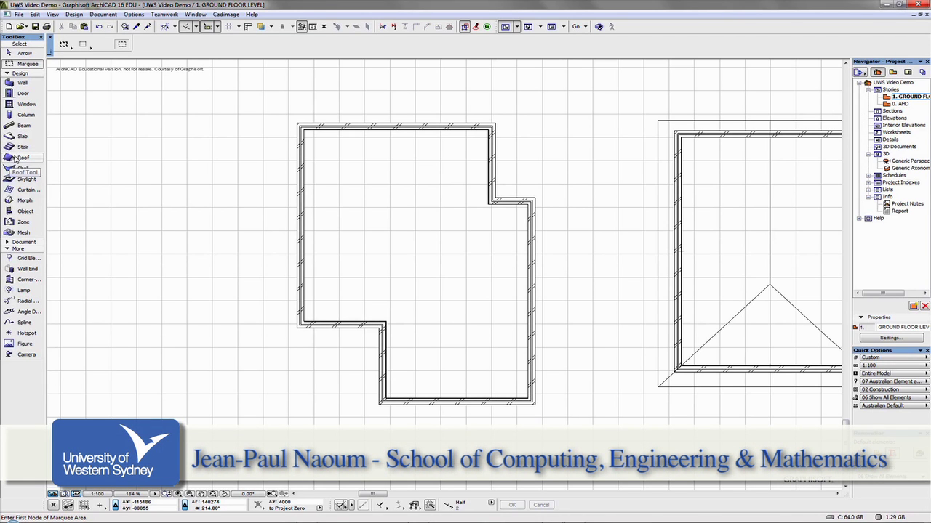
Draw a closed, stepped ten-sided slab with right-angled corners in the empty area beside the floor plans, its top edge about 5.5 m long
left_click(17, 158)
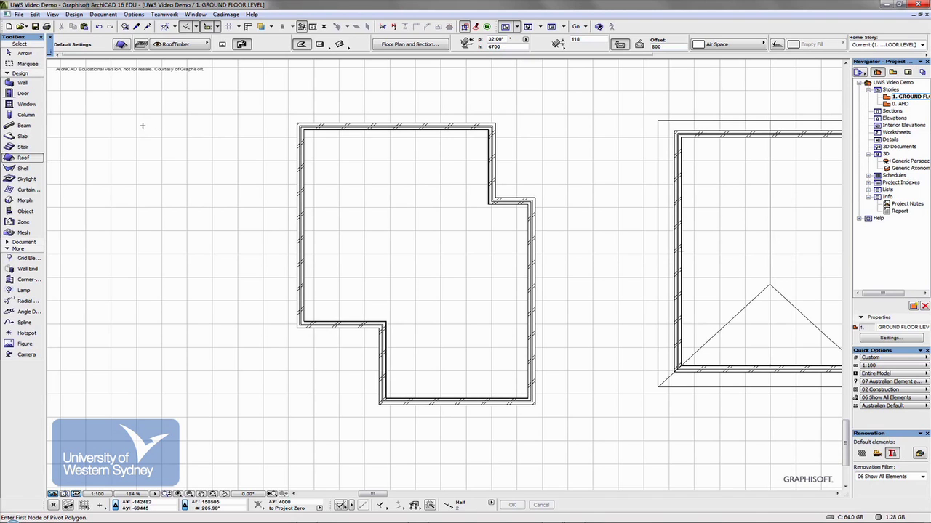
left_click(22, 136)
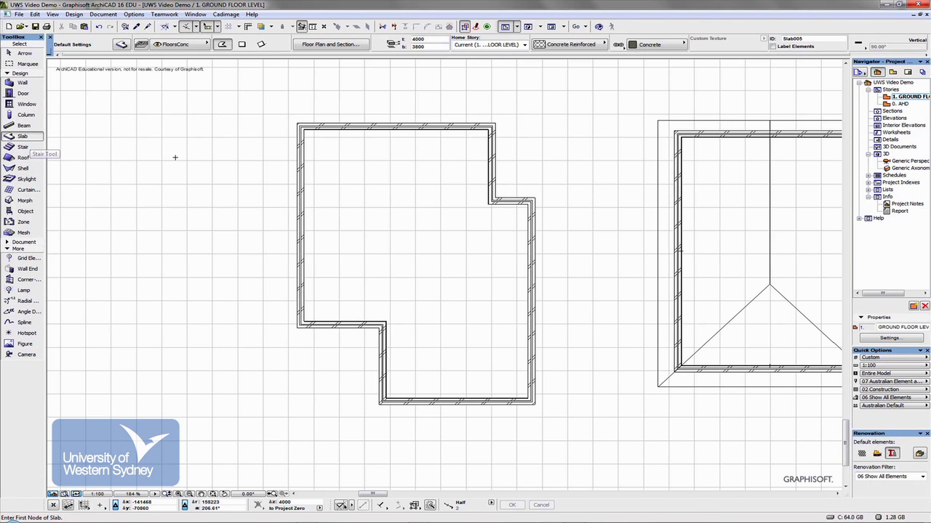
middle_click_drag(271, 167, 491, 176)
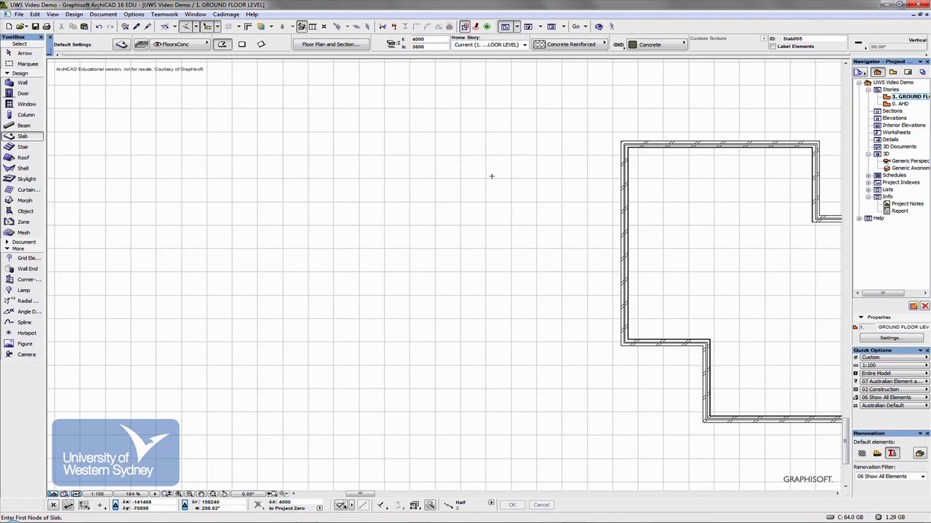
left_click(393, 165)
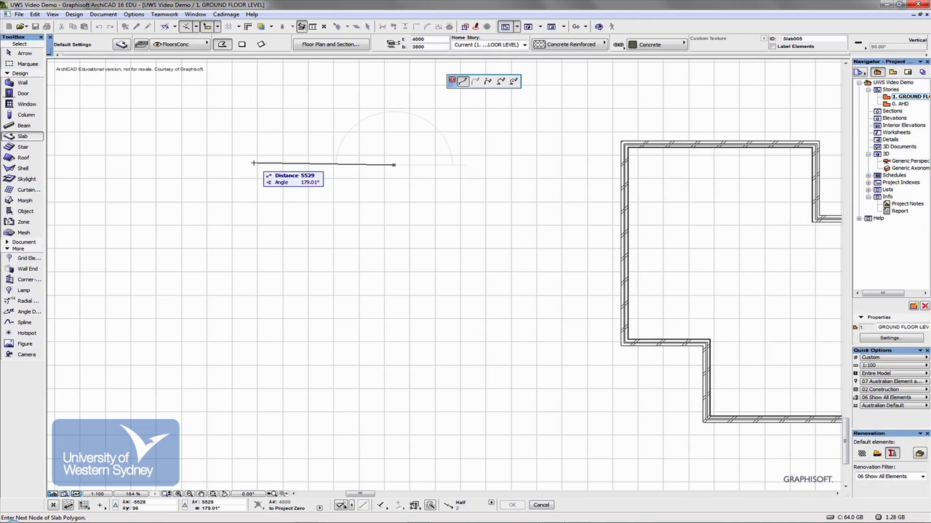
left_click(254, 165)
left_click(255, 255)
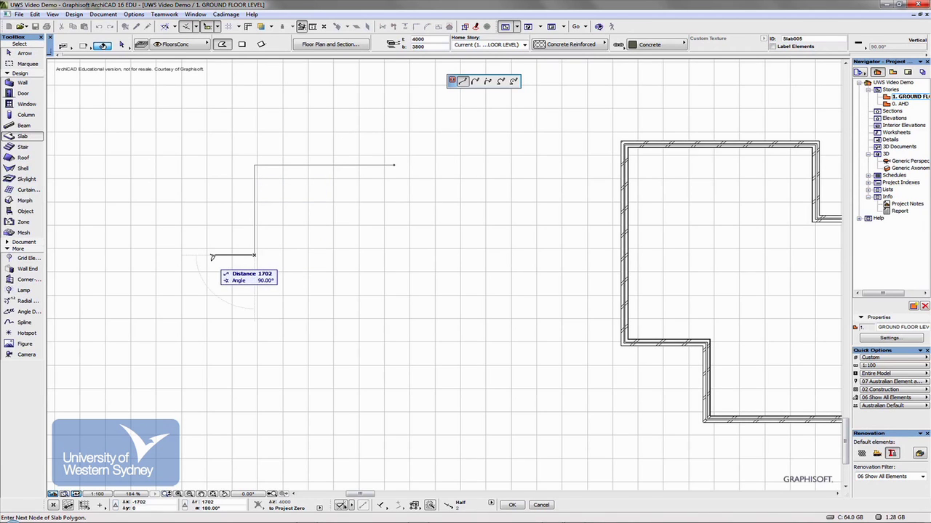
left_click(212, 256)
left_click(211, 362)
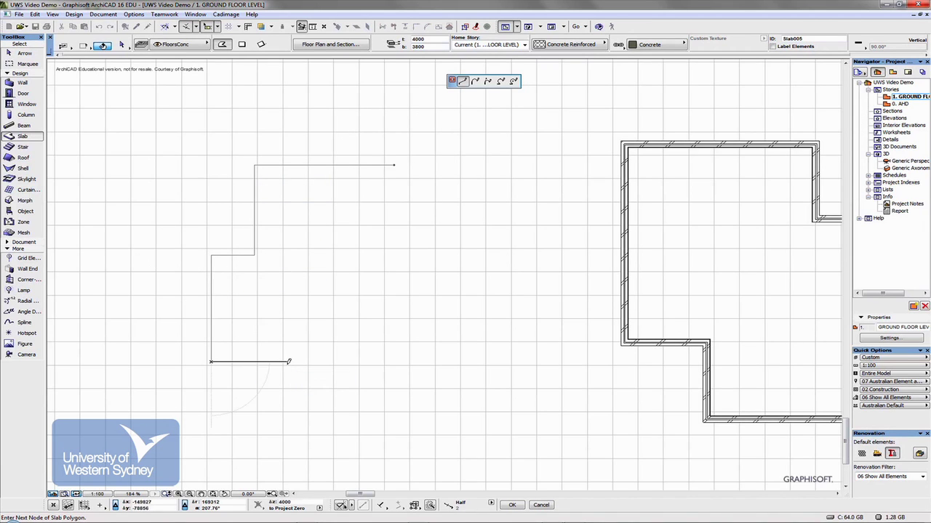
left_click(286, 361)
left_click(286, 436)
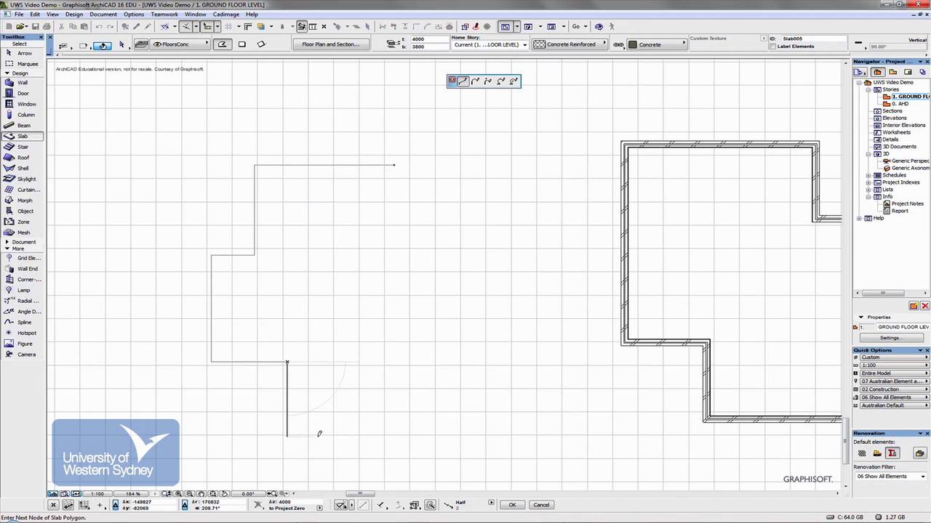
left_click(494, 339)
left_click(501, 294)
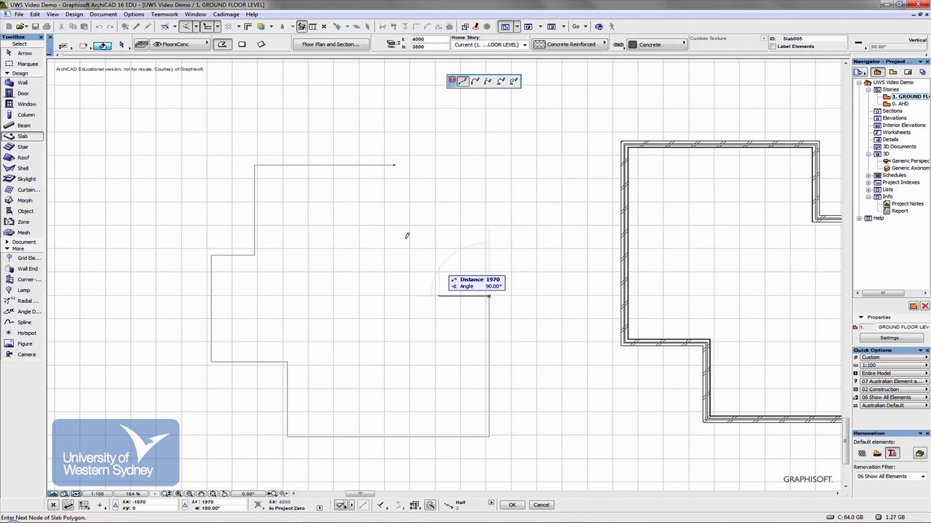
left_click(395, 162)
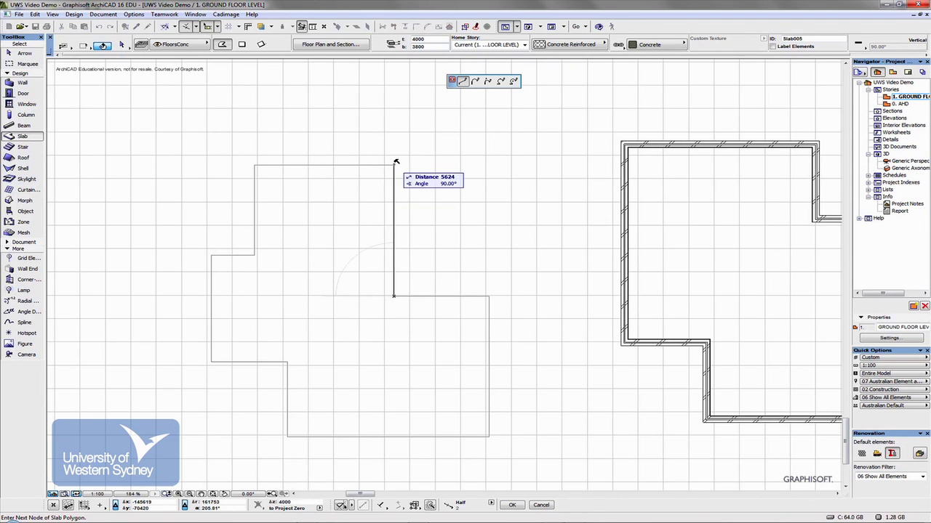
left_click(394, 163)
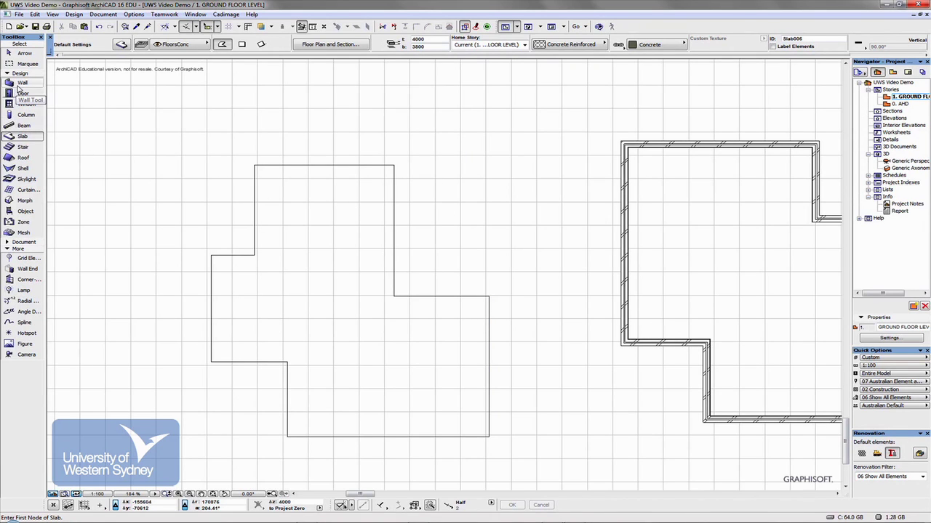
Generate 270 Cavity Brick walls along the whole perimeter of the new stepped slab
left_click(19, 85)
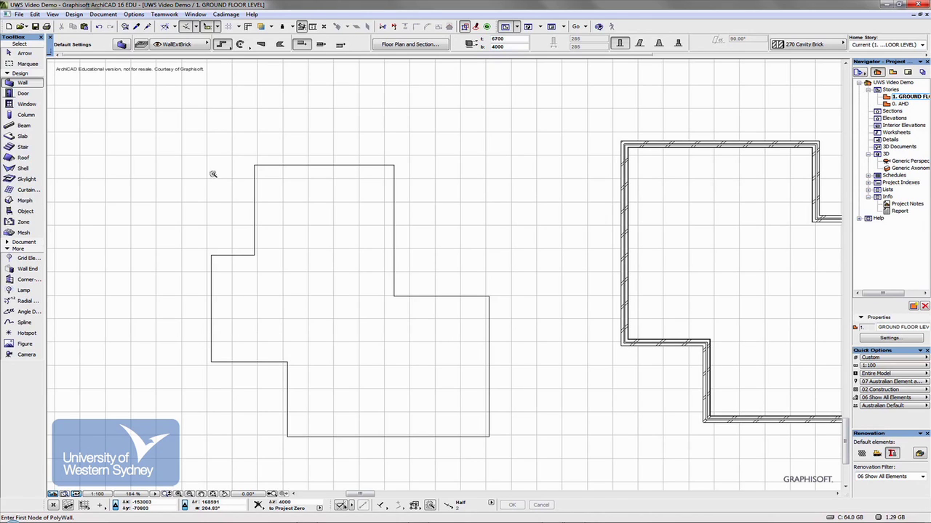
left_click(254, 190)
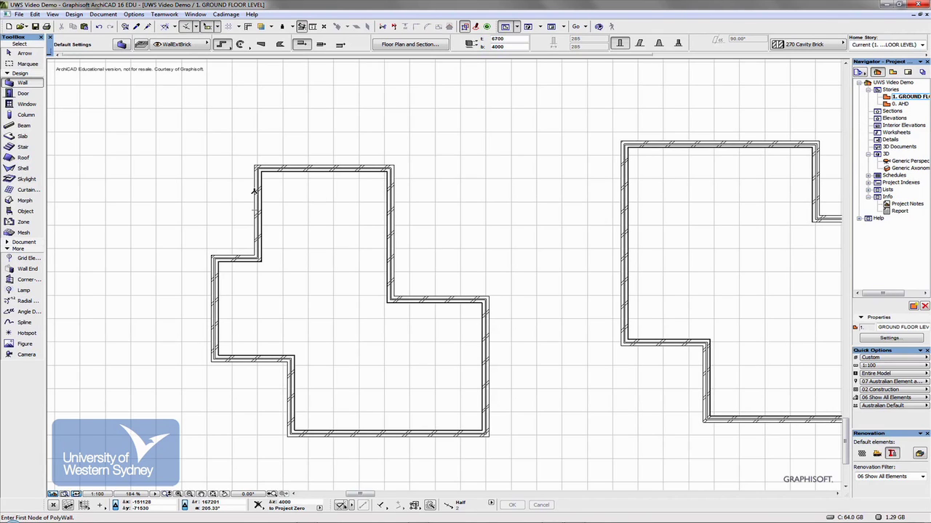
left_click(12, 65)
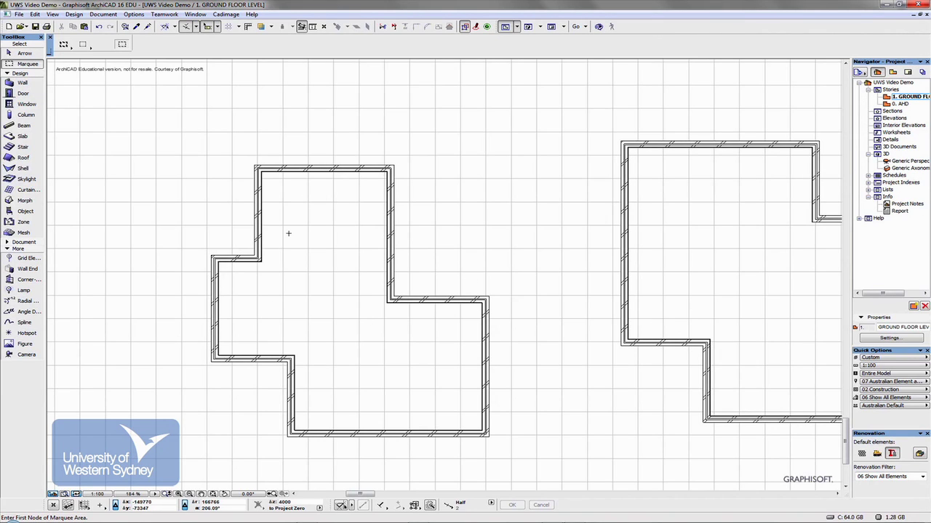
Create a multi-plane roof traced from the outer wall outline of the unroofed stepped building next to the roofed one, and select it
left_click(16, 158)
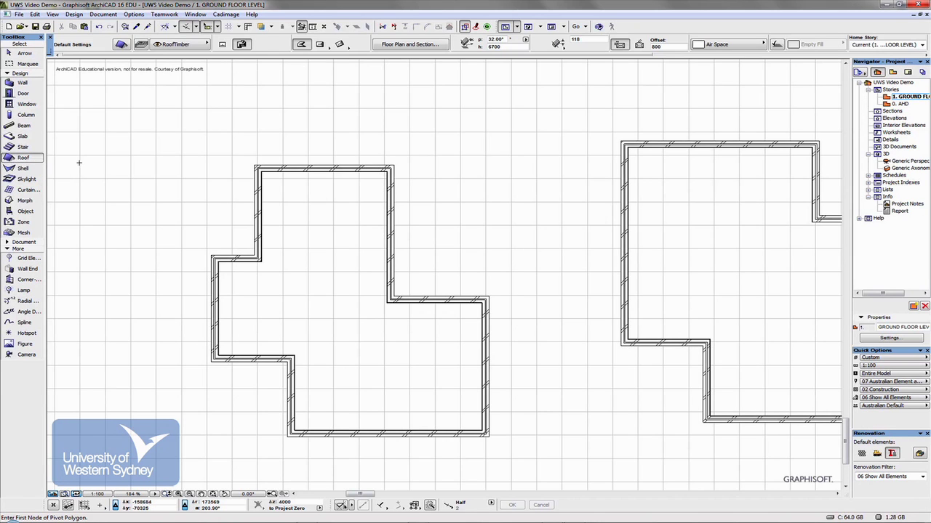
scroll(504, 241, "down", 2)
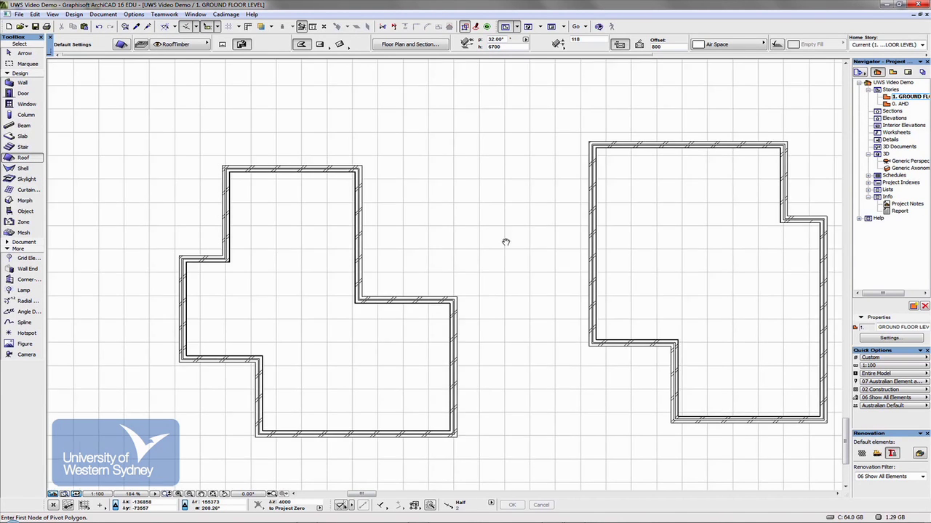
middle_click_drag(504, 240, 297, 220)
scroll(295, 220, "up", 4)
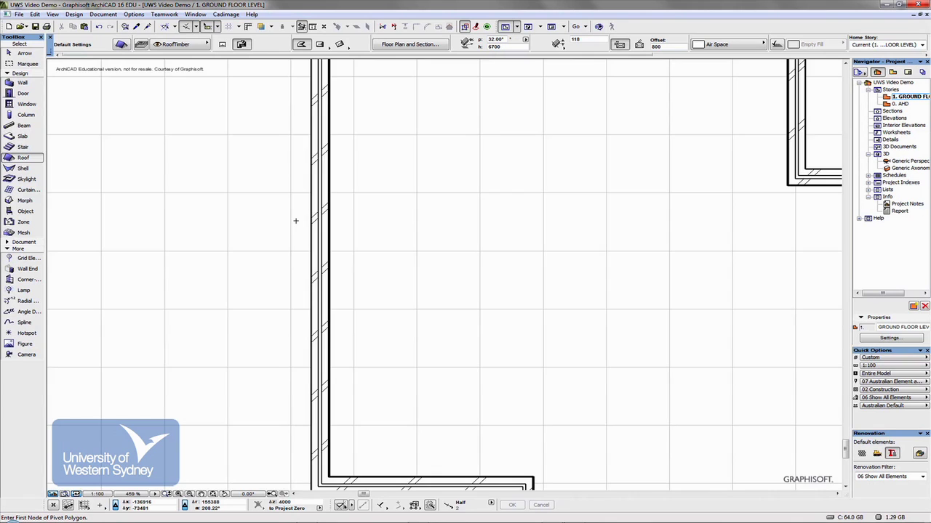
scroll(296, 220, "down", 3)
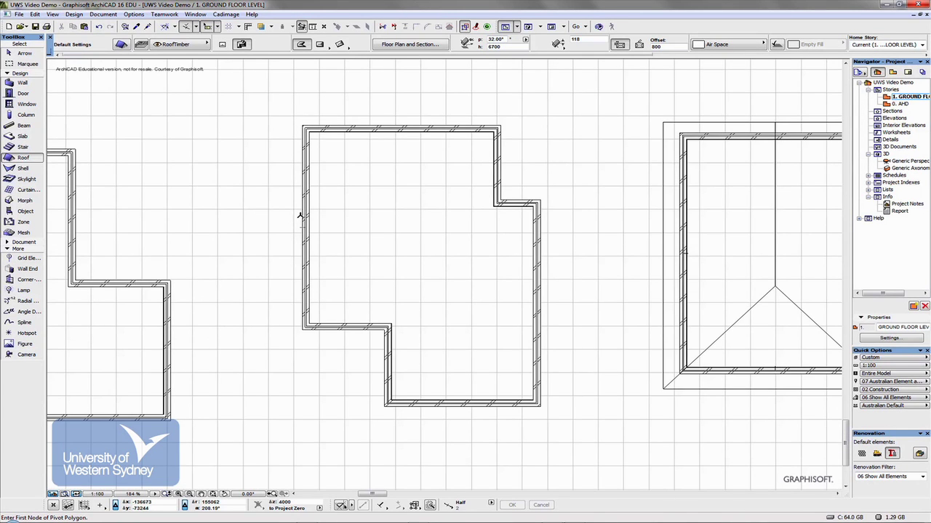
scroll(300, 215, "up", 5)
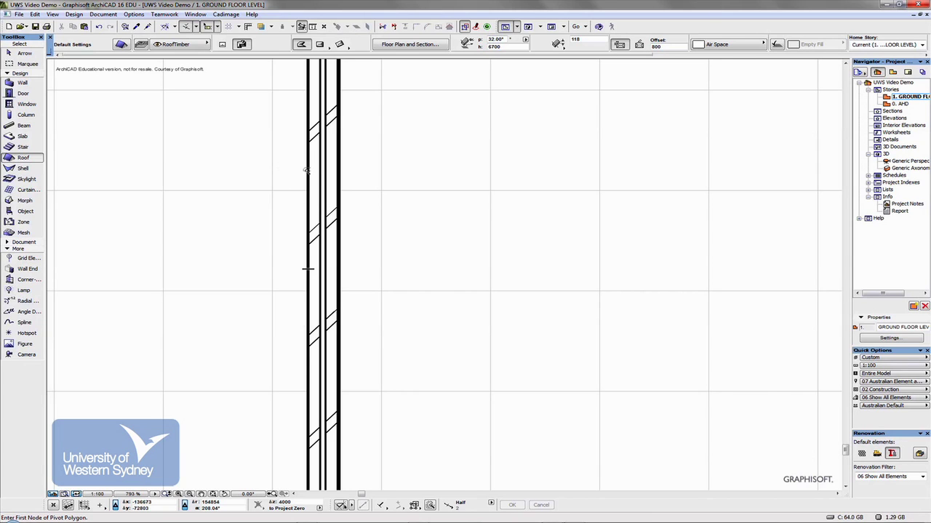
scroll(306, 170, "down", 5)
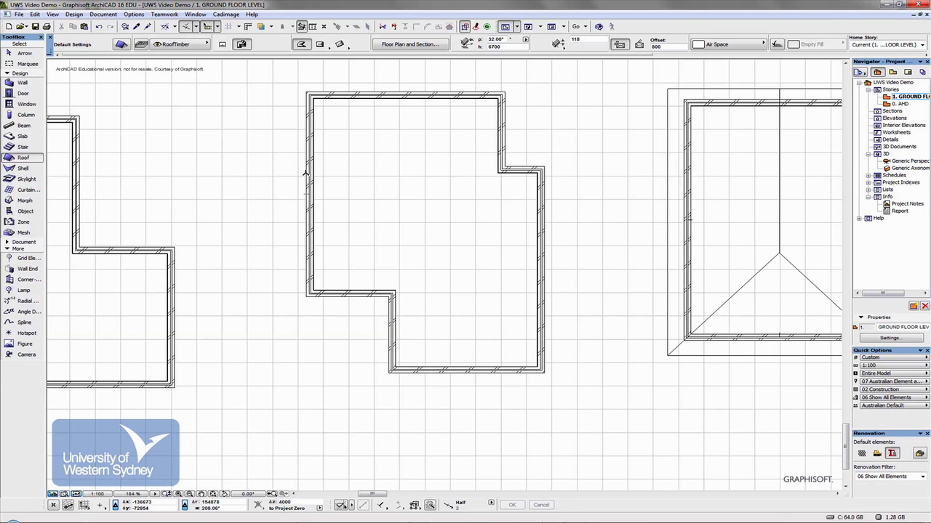
left_click(306, 173)
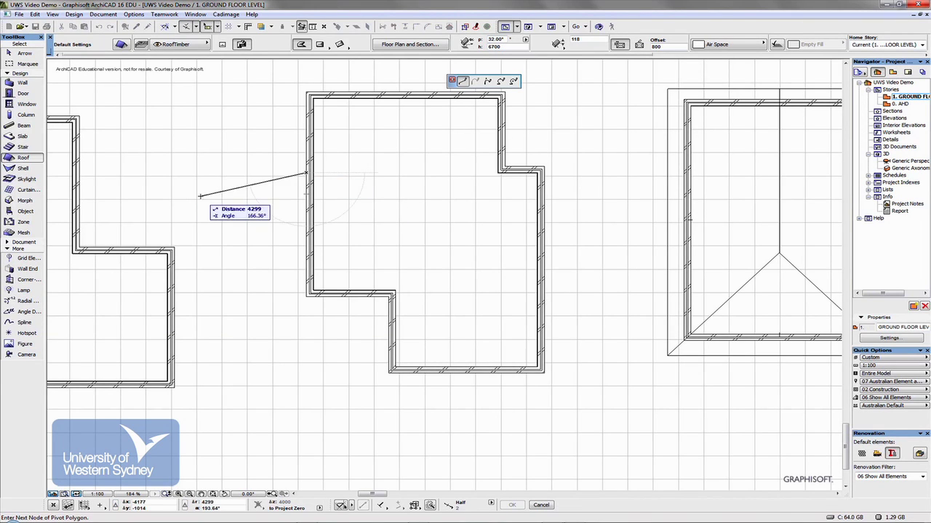
key("Escape")
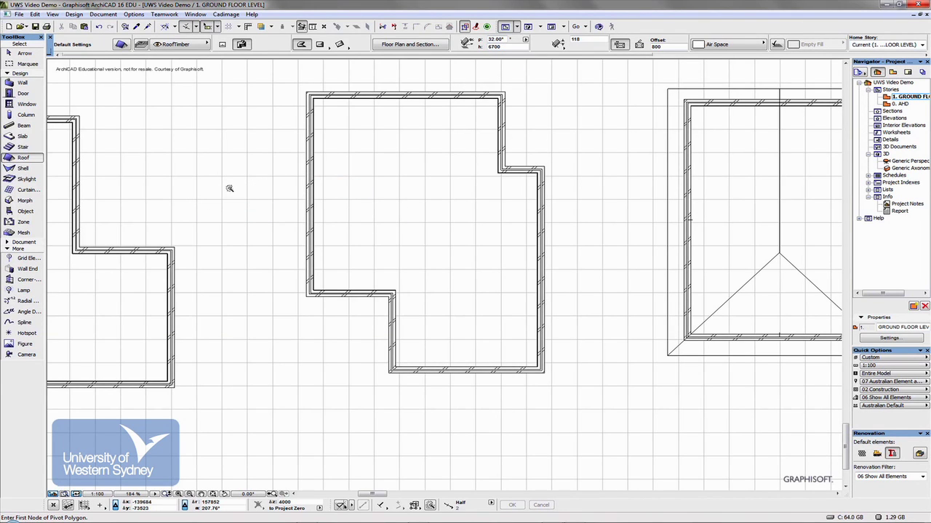
left_click(306, 186)
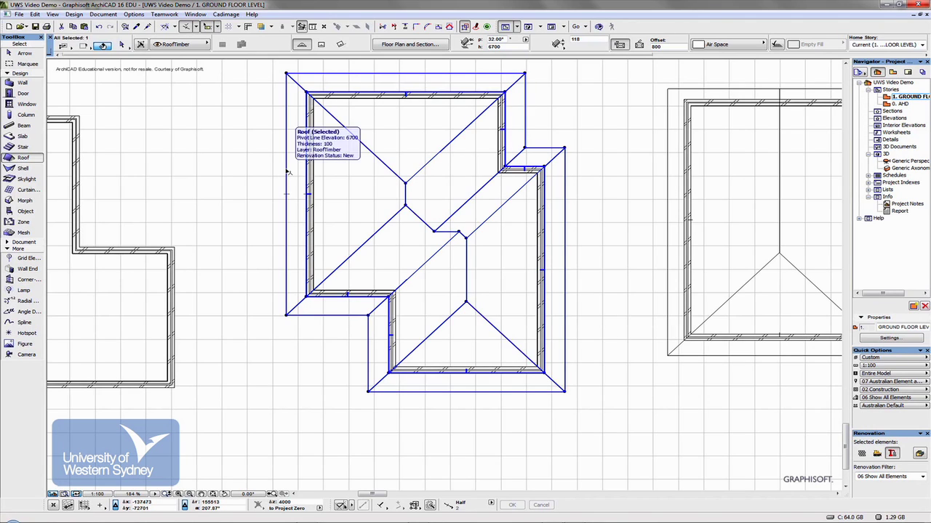
left_click(288, 173, "shift")
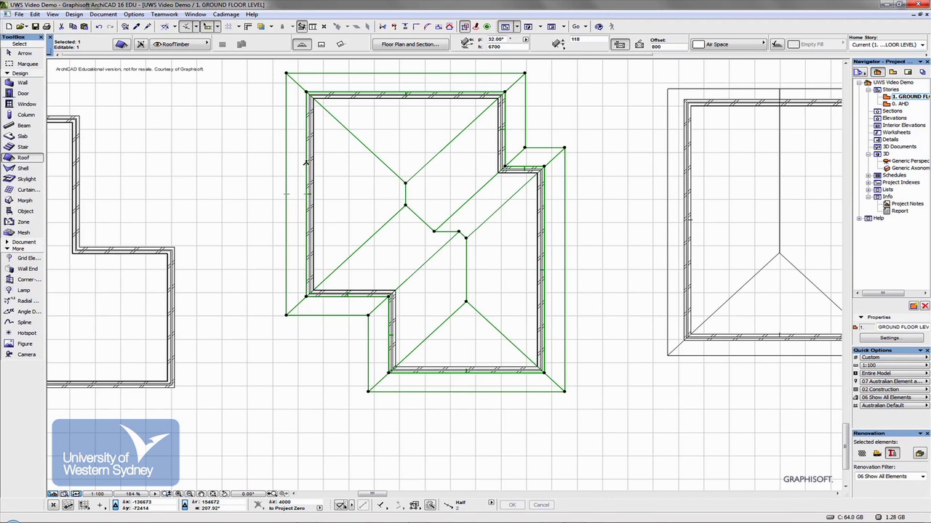
left_click(306, 162)
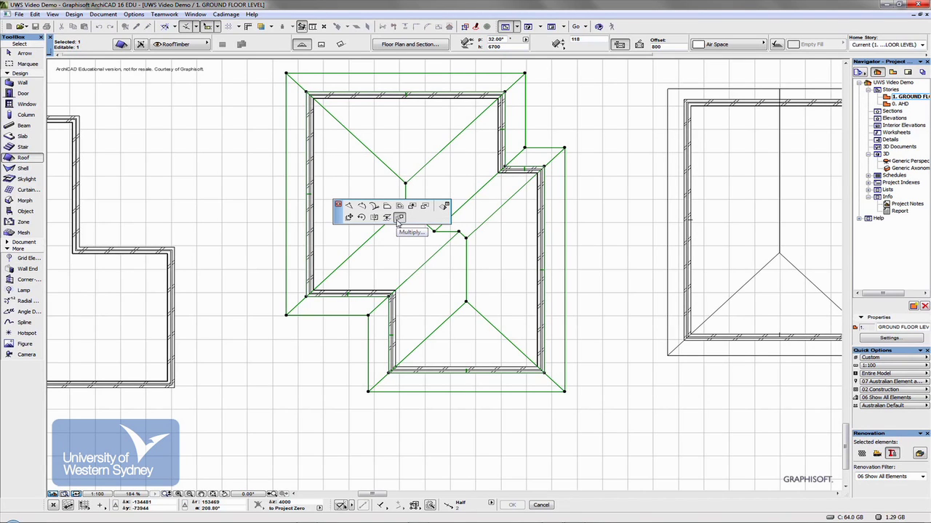
left_click(399, 222)
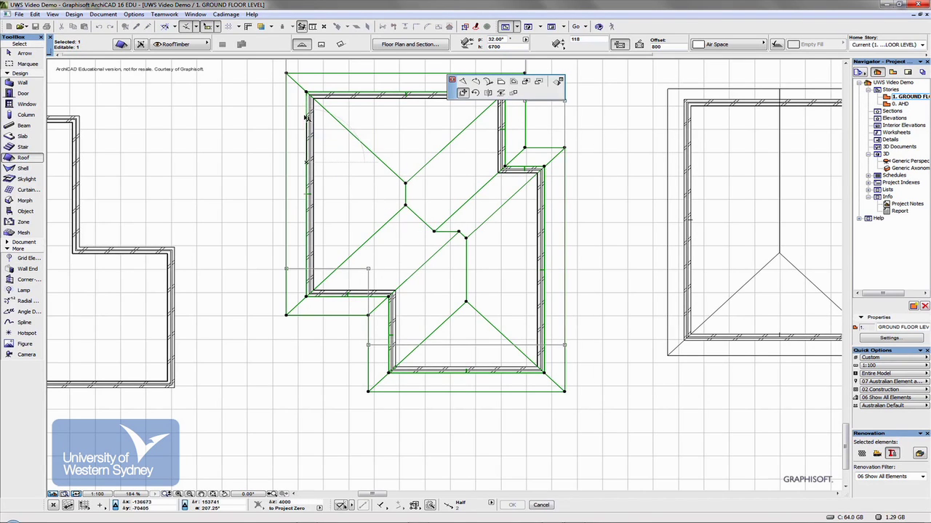
key("Escape")
Offset the selected roof's pivot outline inward by about 160 mm to the outer face of the cavity wall's inner leaf, and deselect the roof
left_click(329, 108)
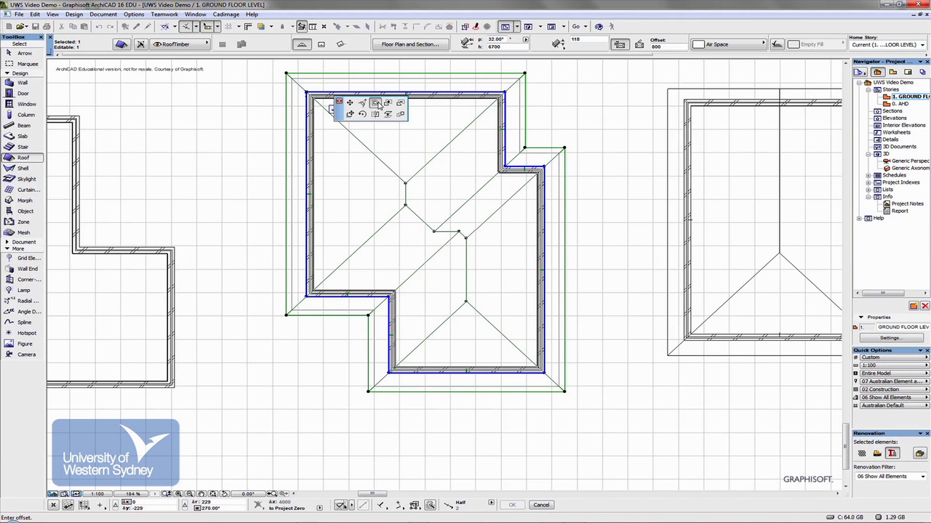
left_click(374, 103)
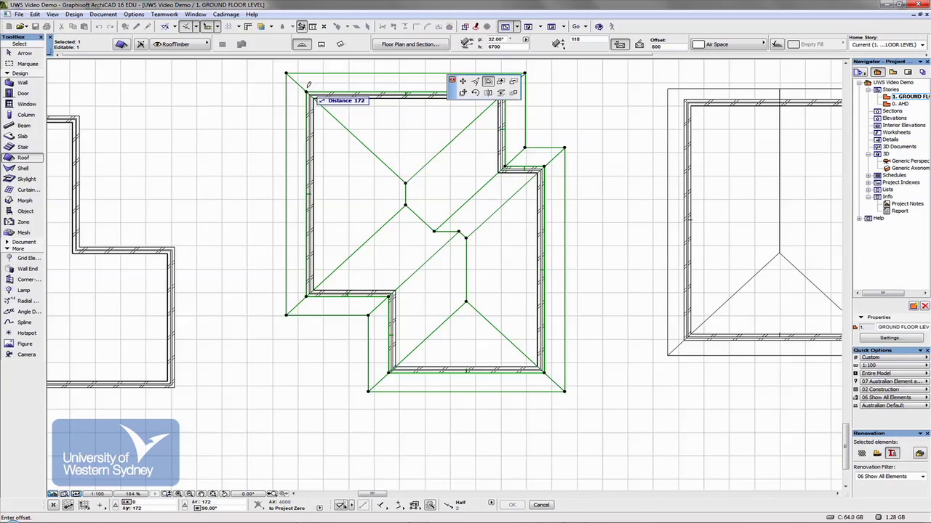
scroll(309, 87, "up", 5)
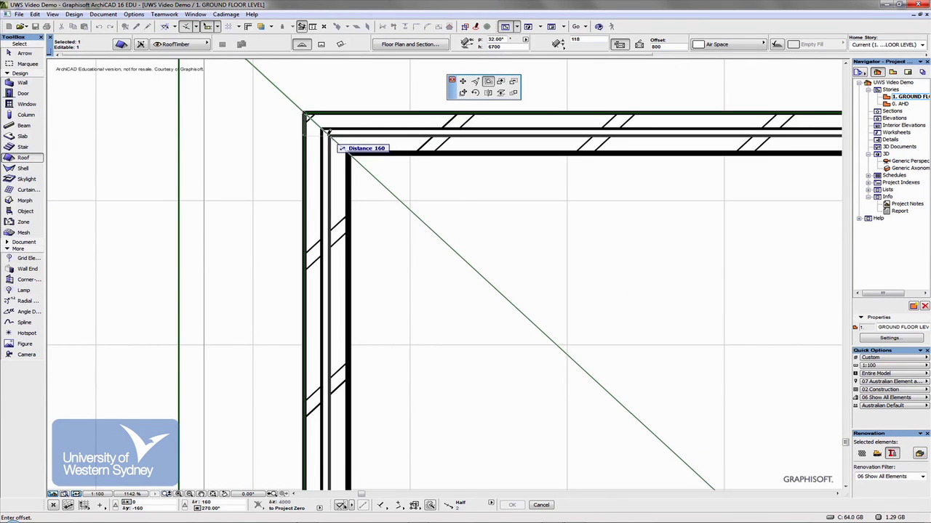
left_click(329, 133)
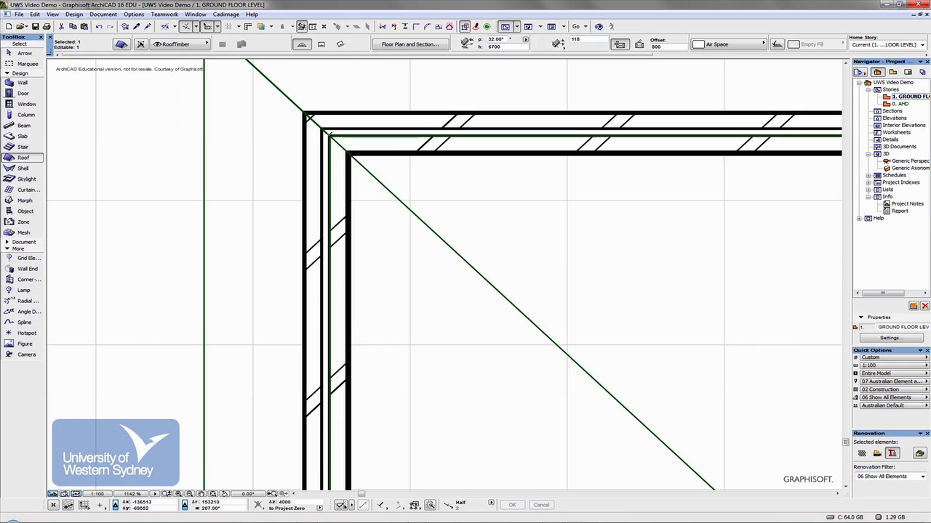
scroll(328, 135, "down", 3)
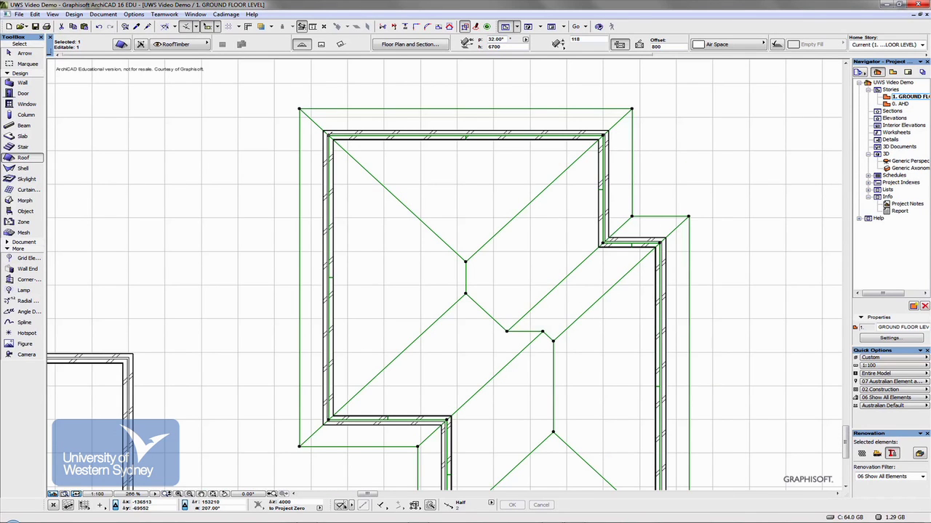
scroll(328, 134, "down", 1)
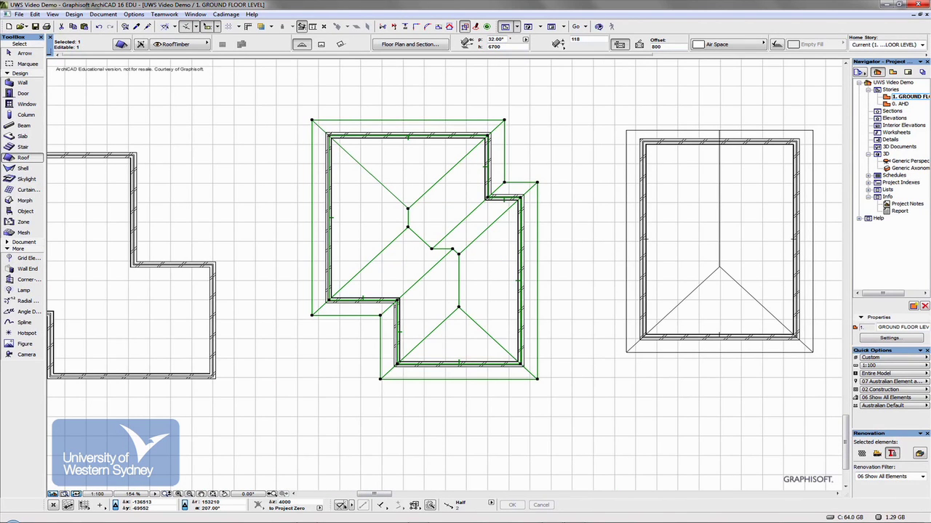
key("Escape")
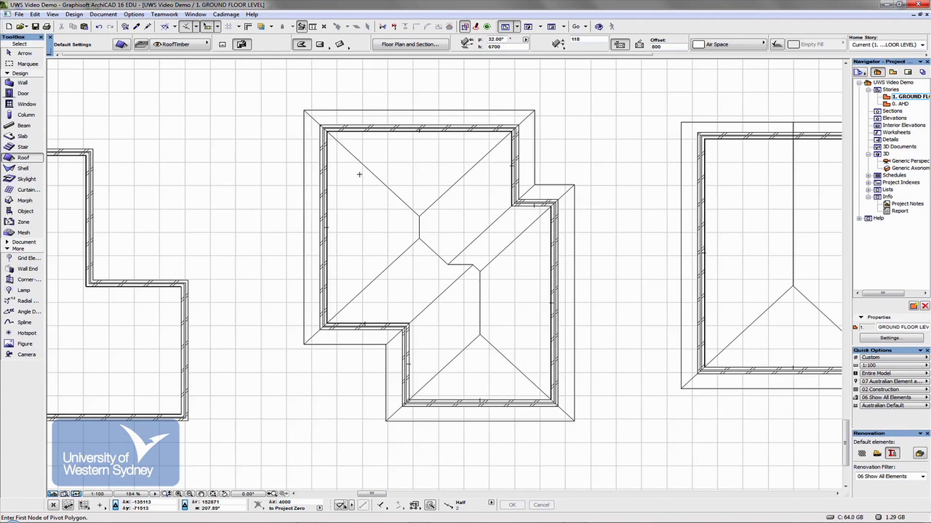
Place a rectangular marquee around the whole newly roofed stepped building, including its eaves
scroll(359, 175, "up", 1)
middle_click_drag(357, 177, 314, 180)
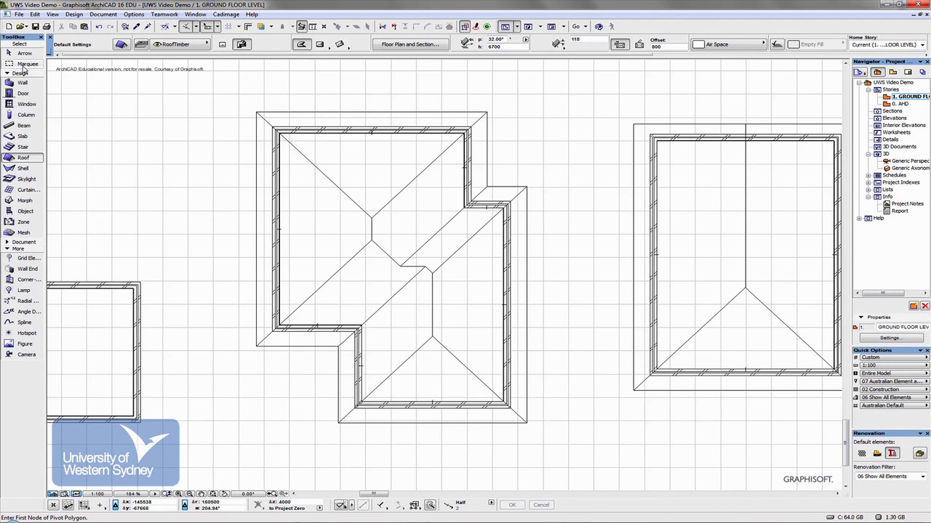
left_click(26, 64)
left_click(225, 96)
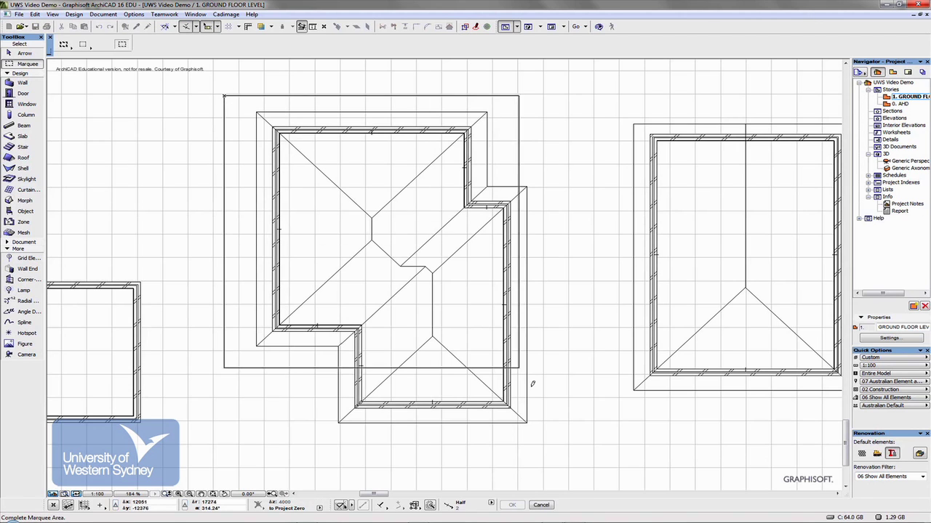
left_click(568, 446)
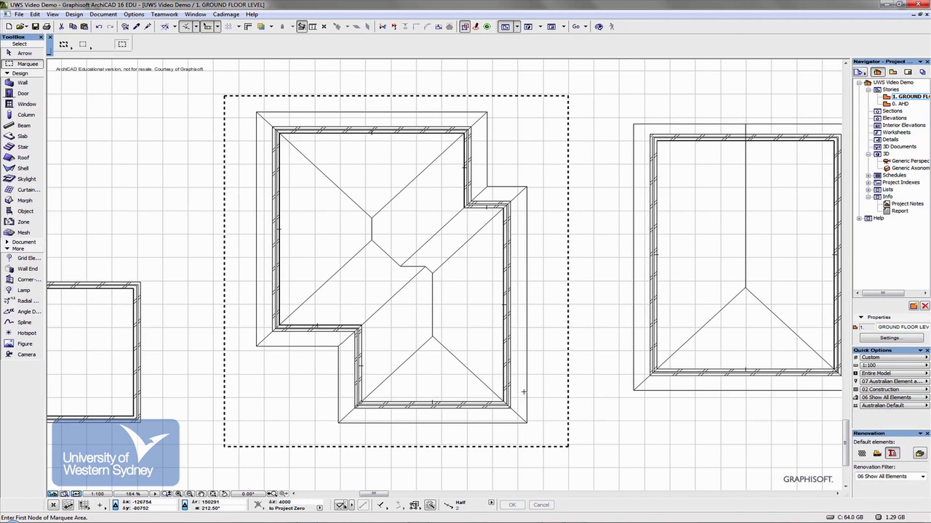
Show the marquee area in 3D and stretch the front-right hip's ridge end horizontally to the end-wall pivot line, forming a gable
key("F5")
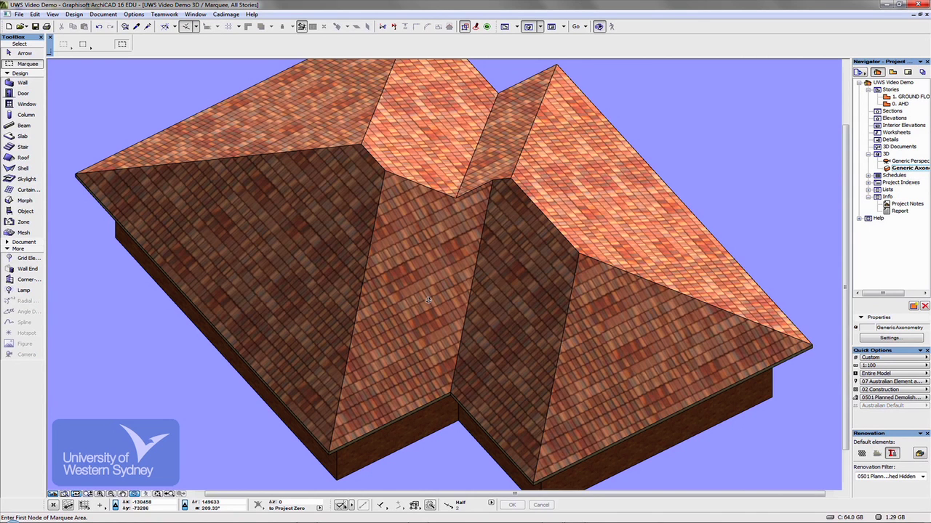
middle_click_drag(442, 314, 461, 280, "shift")
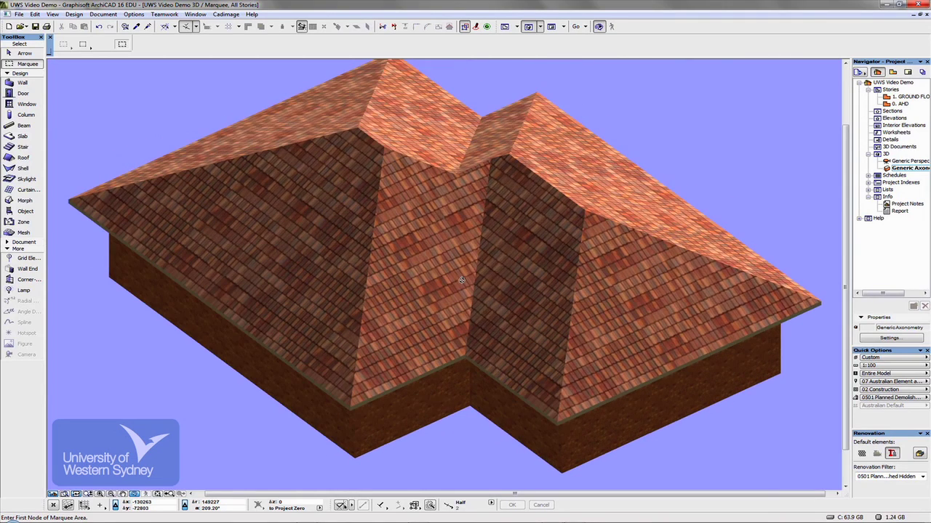
left_click(612, 279)
left_click(613, 281)
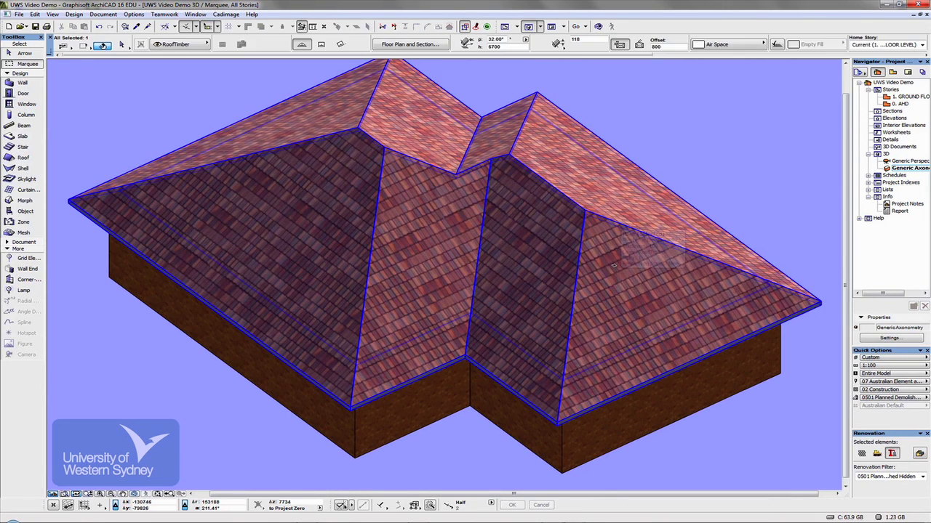
left_click(585, 210)
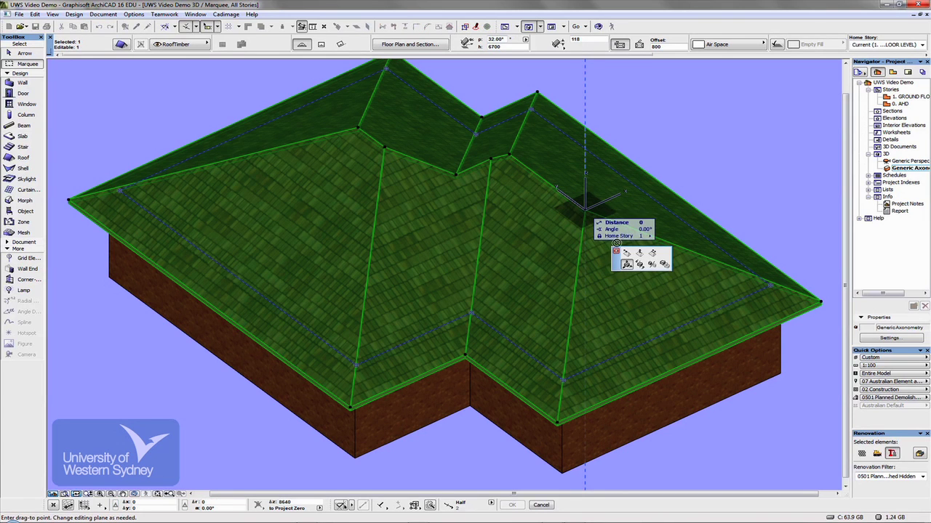
left_click(627, 265)
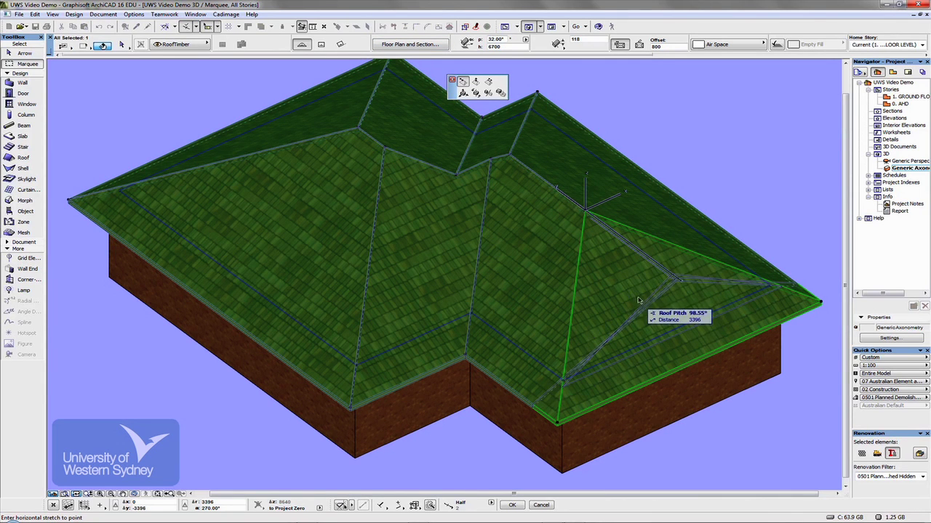
left_click(669, 275)
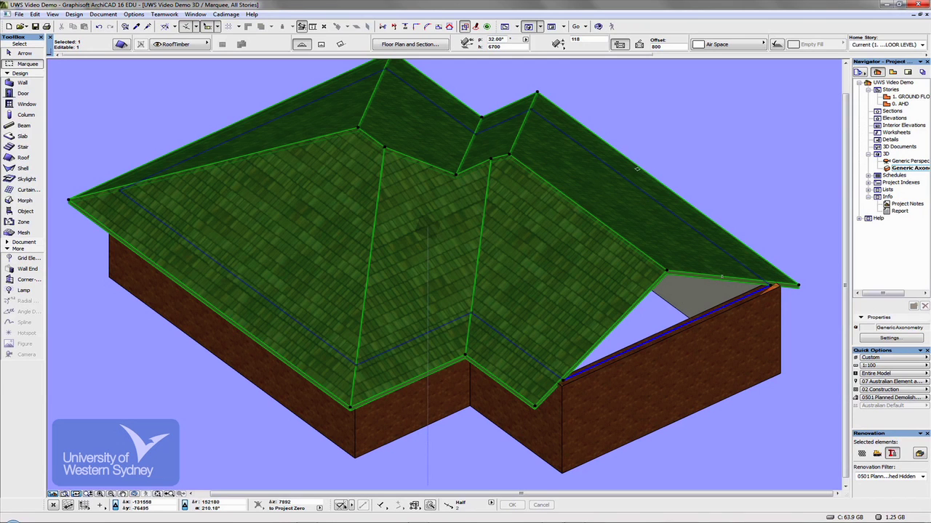
key("Escape")
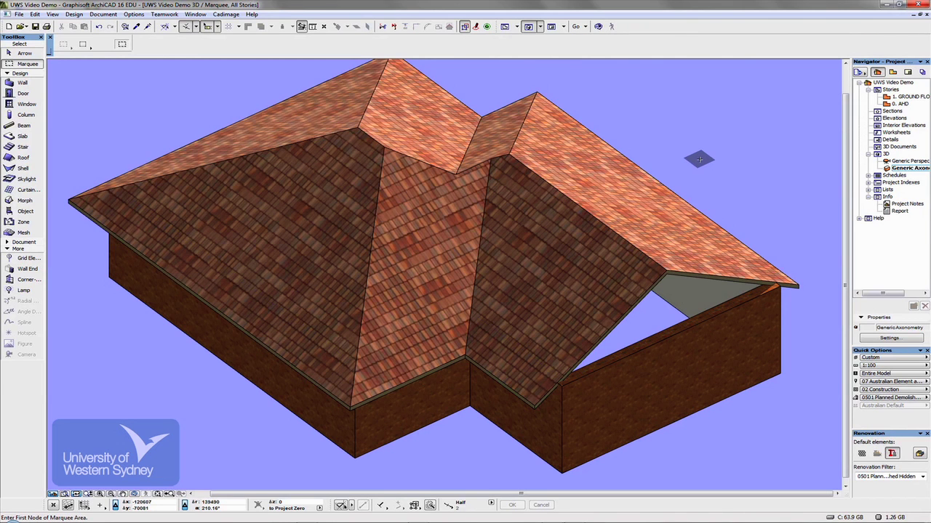
Return to the ground floor plan and select the stepped building's roof by its left eave edge
key("F2")
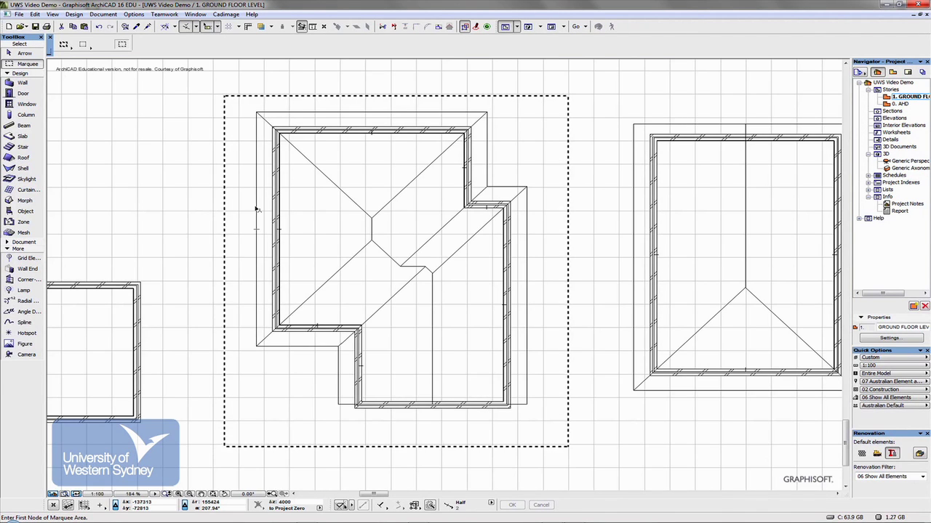
left_click(257, 210)
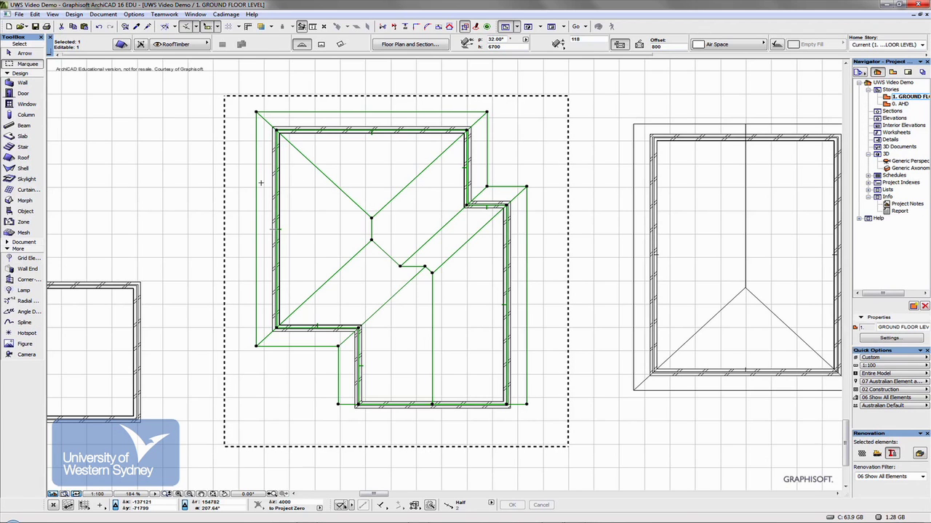
scroll(238, 191, "up", 3)
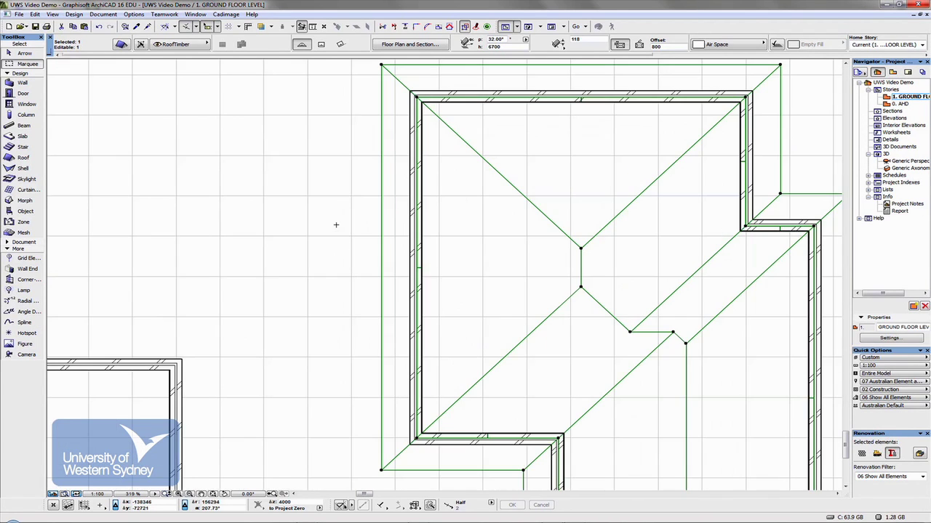
Try to offset only the roof's left eave edge outward from the wall, and undo that roof edit
left_click(381, 234)
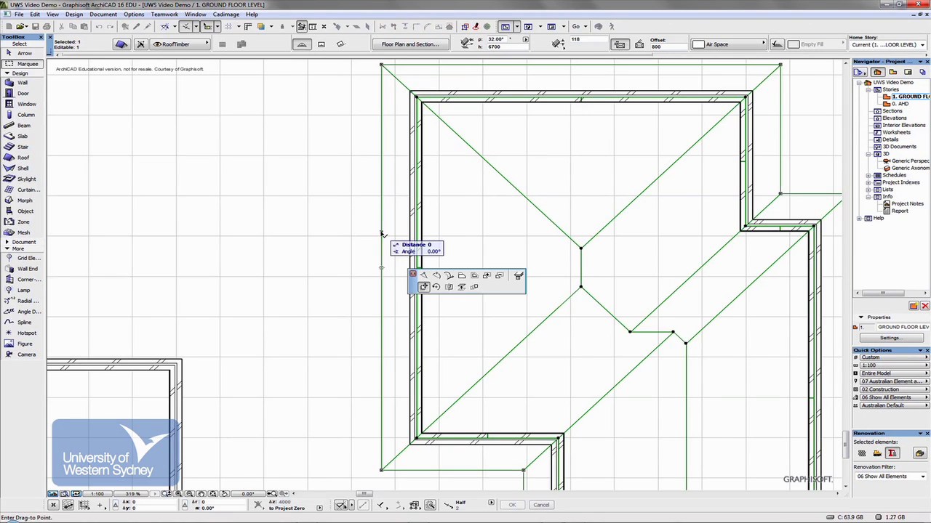
left_click(461, 276)
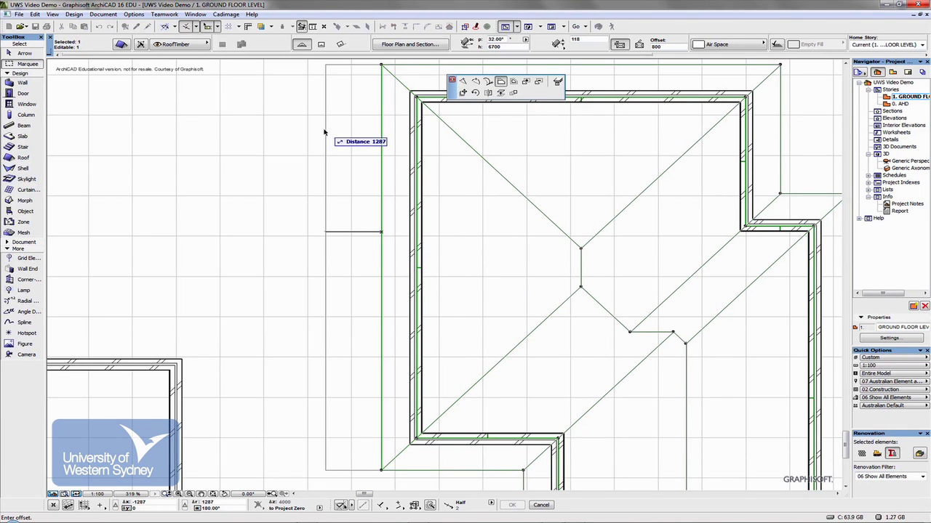
left_click(354, 140)
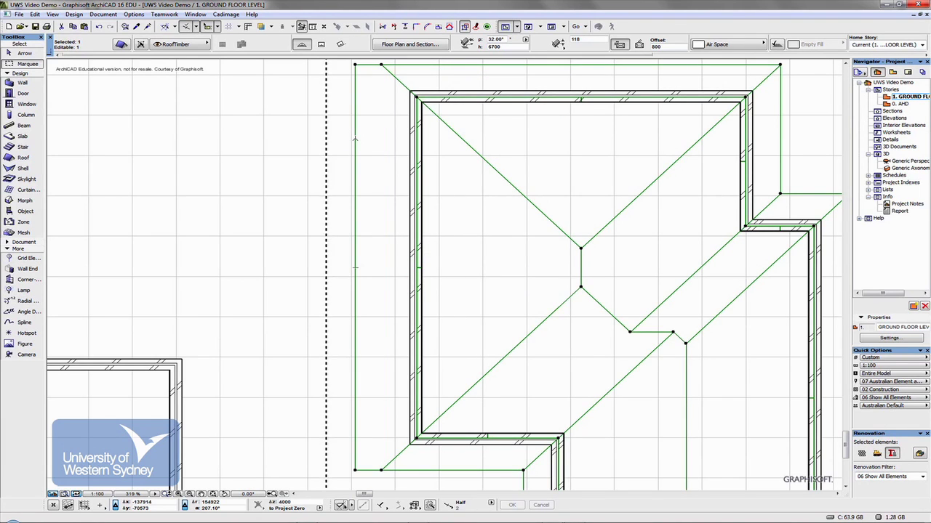
left_click(354, 146)
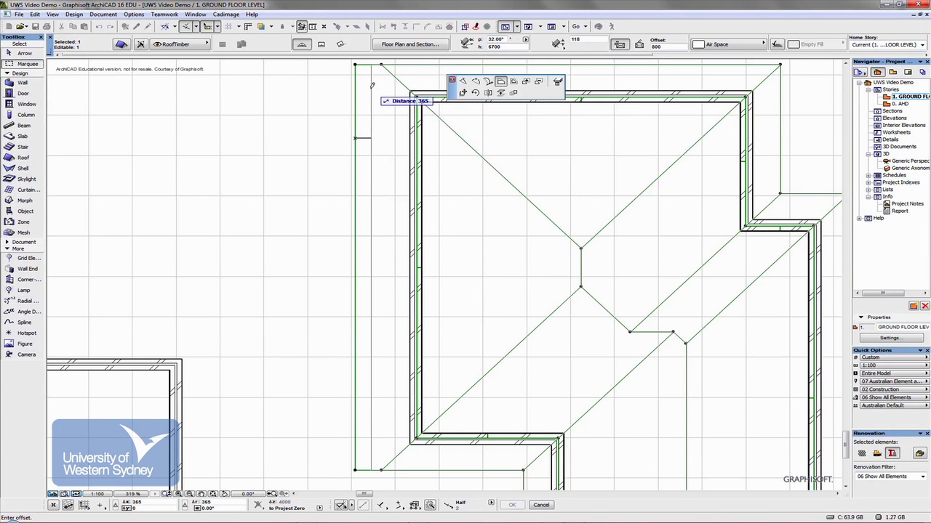
key("Escape")
left_click(34, 14)
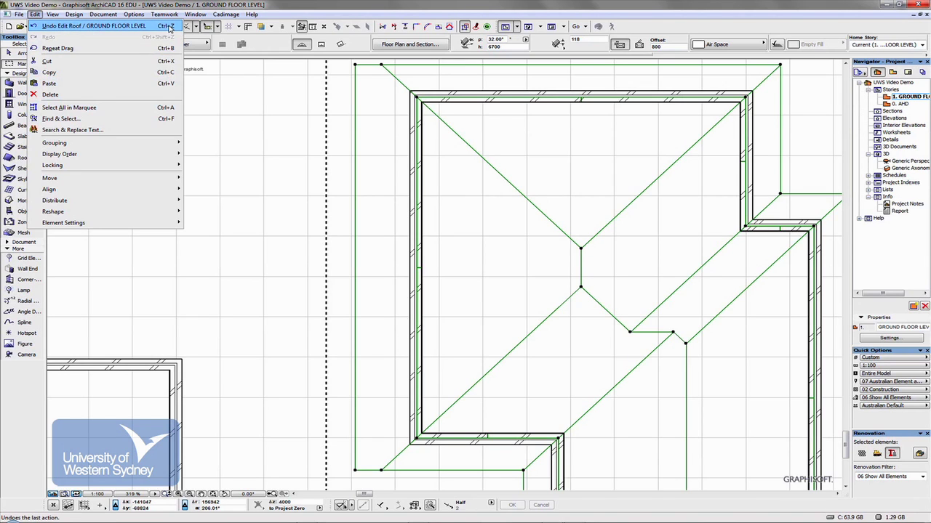
left_click(134, 27)
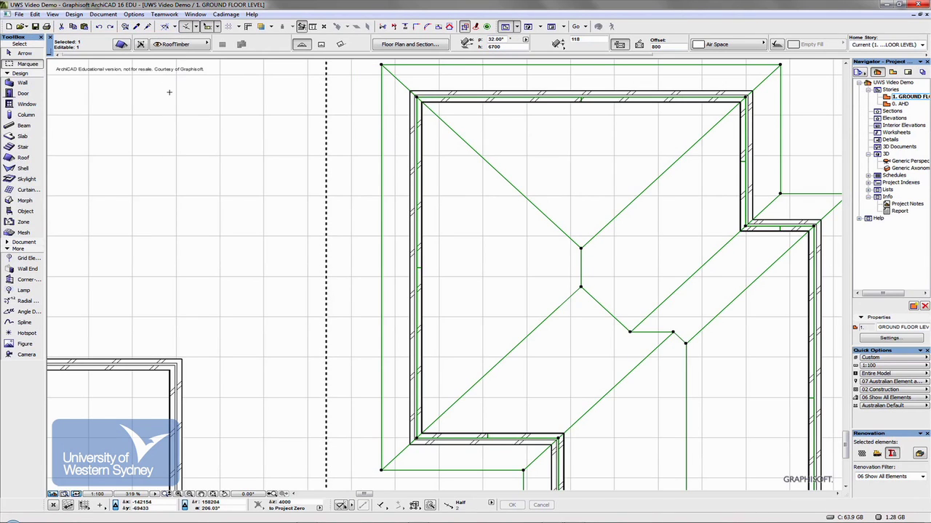
Add a rectangular projection to the middle of the roof's left eave edge with Add to Polygon
left_click(379, 156)
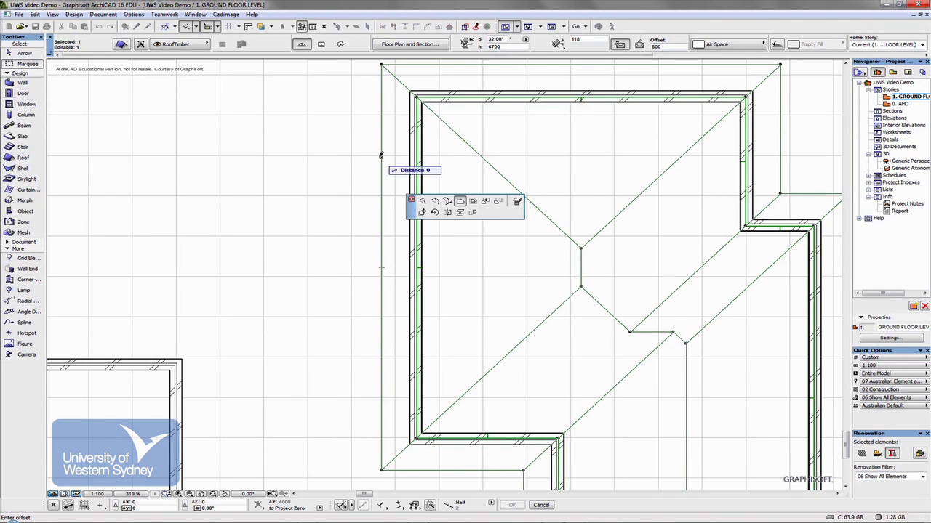
left_click(484, 201)
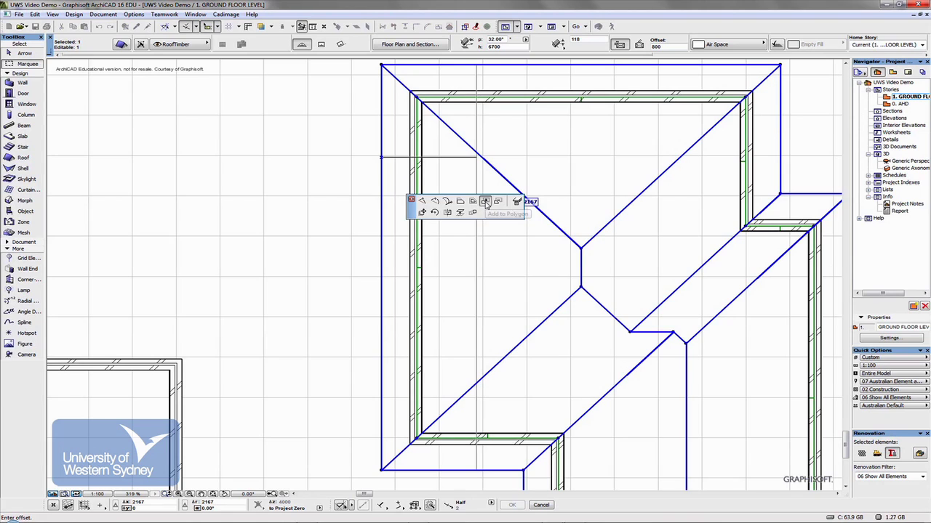
left_click(433, 194)
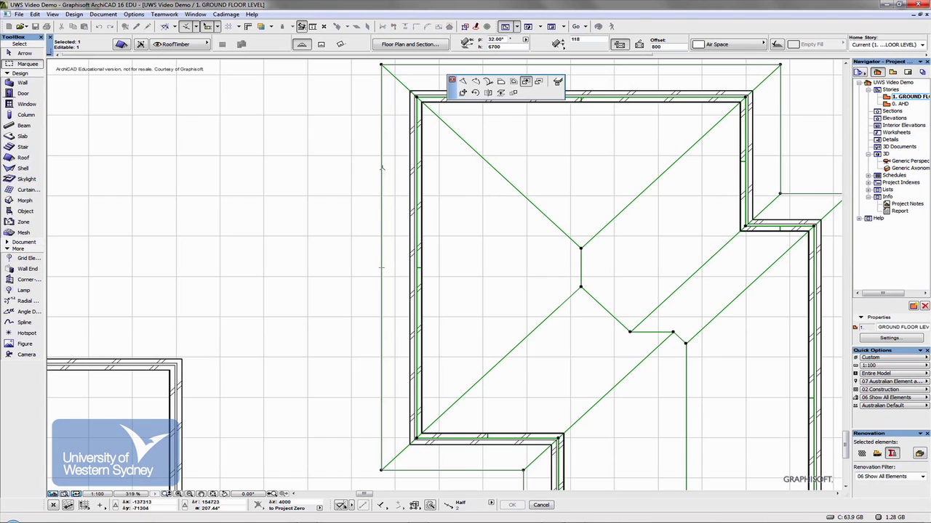
left_click(381, 175)
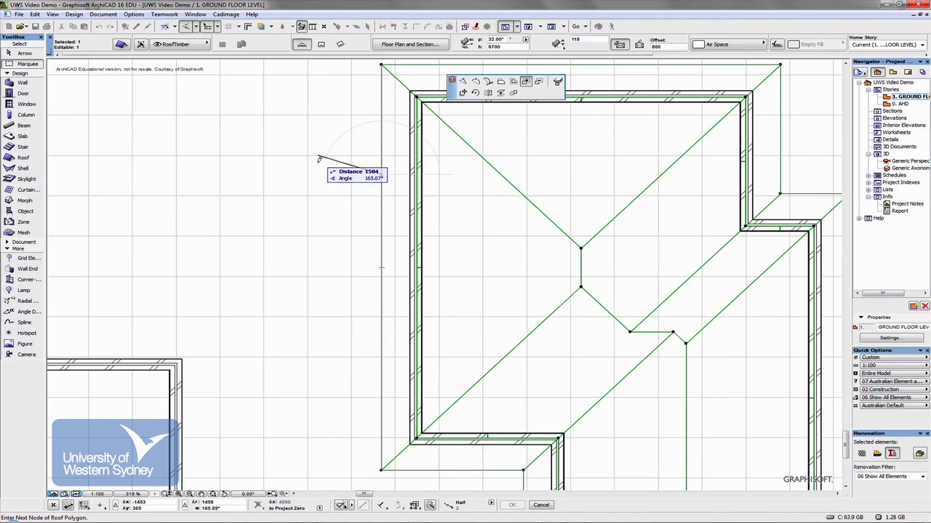
left_click(328, 175)
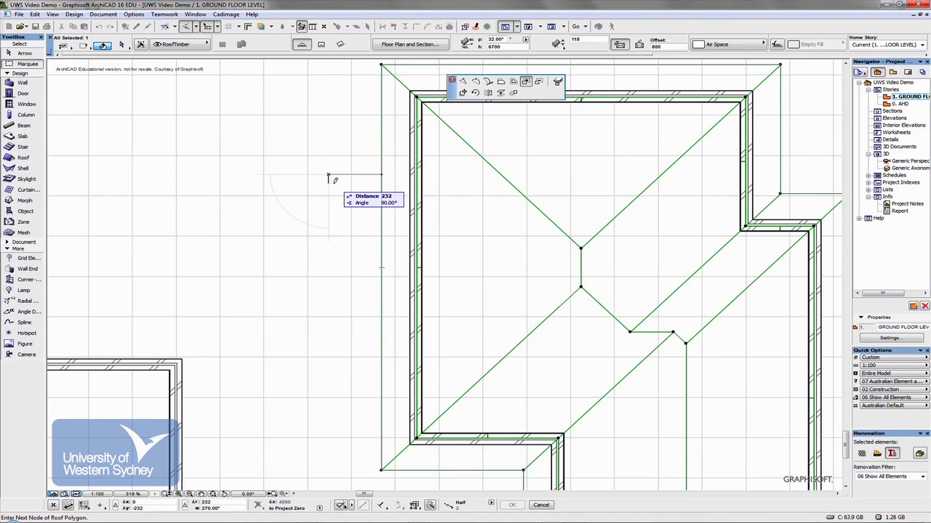
left_click(327, 345)
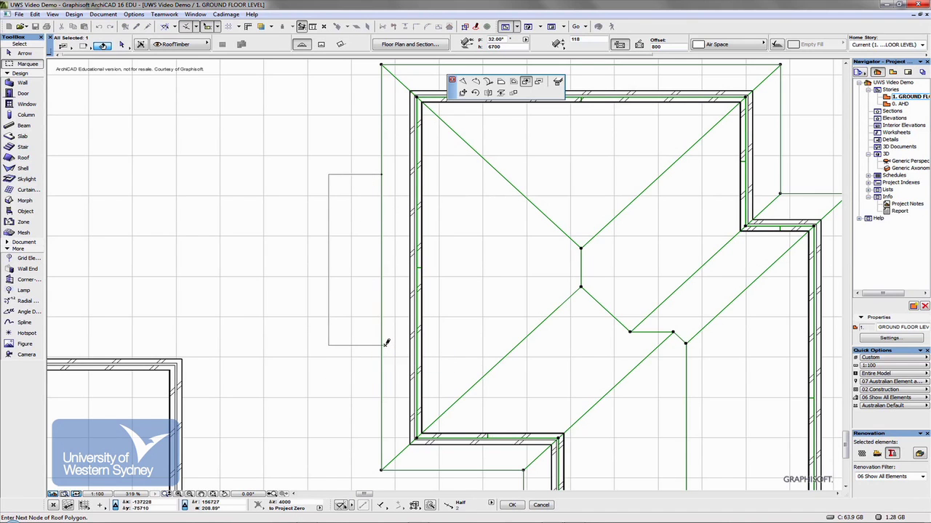
left_click(386, 343)
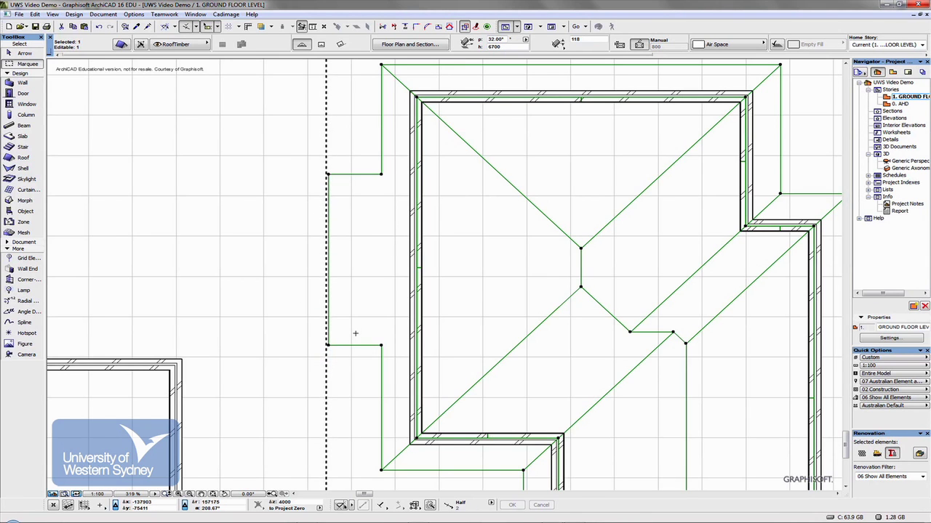
Check the projecting eave in 3D, return to the floor plan and undo the eave extension
key("F5")
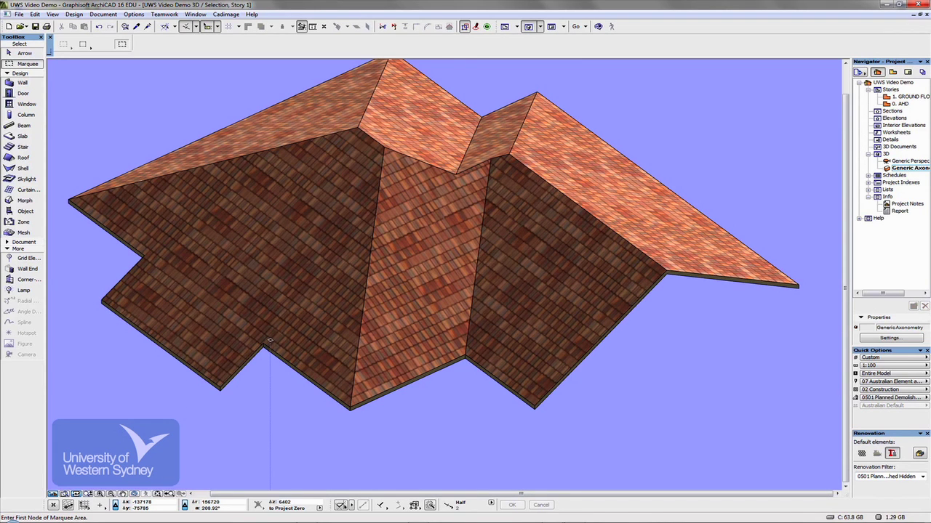
key("F2")
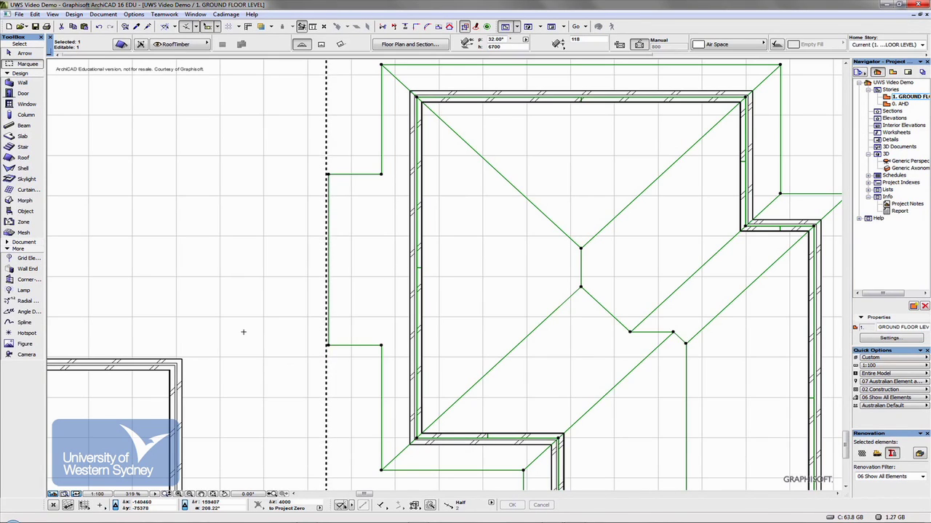
key("ctrl+z")
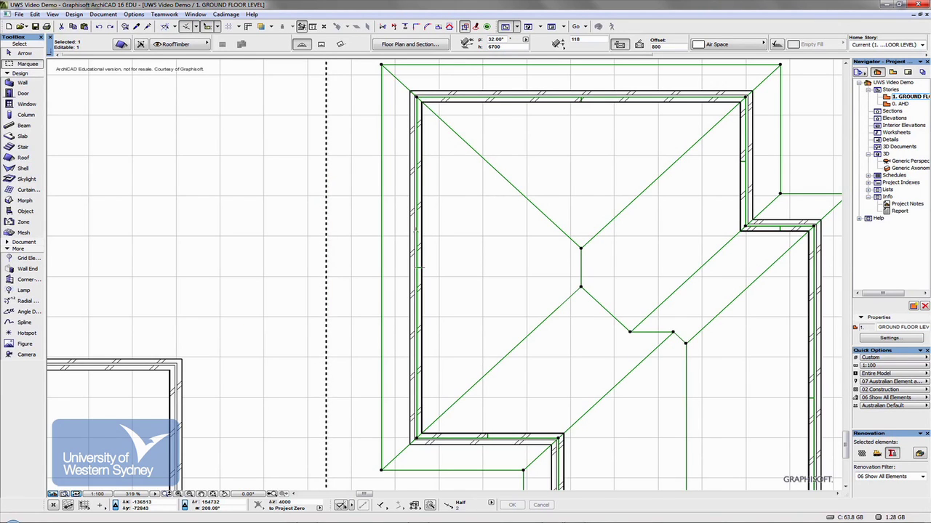
Add a rectangle to the roof's pivot polygon across the left wall, from inside the building to beyond the eave, creating a projecting hipped wing
left_click(419, 268)
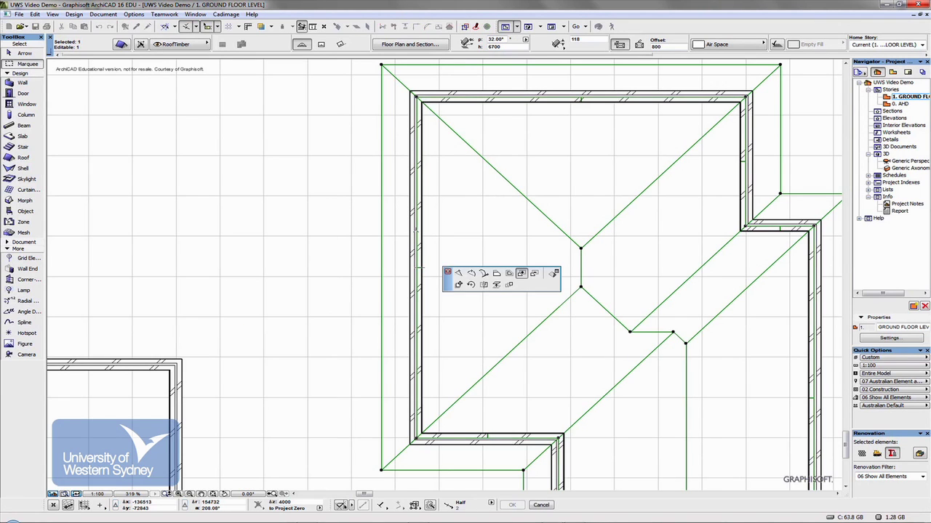
left_click_drag(447, 282, 451, 90)
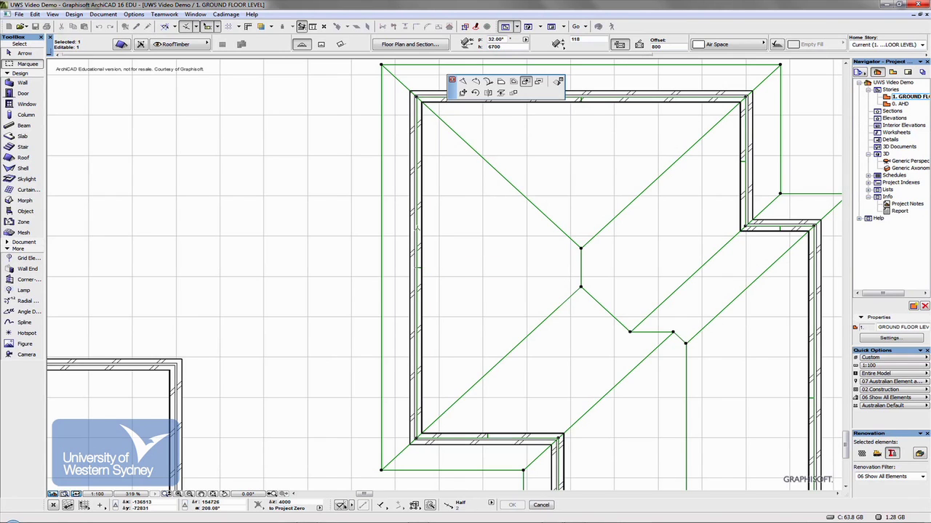
left_click(448, 211)
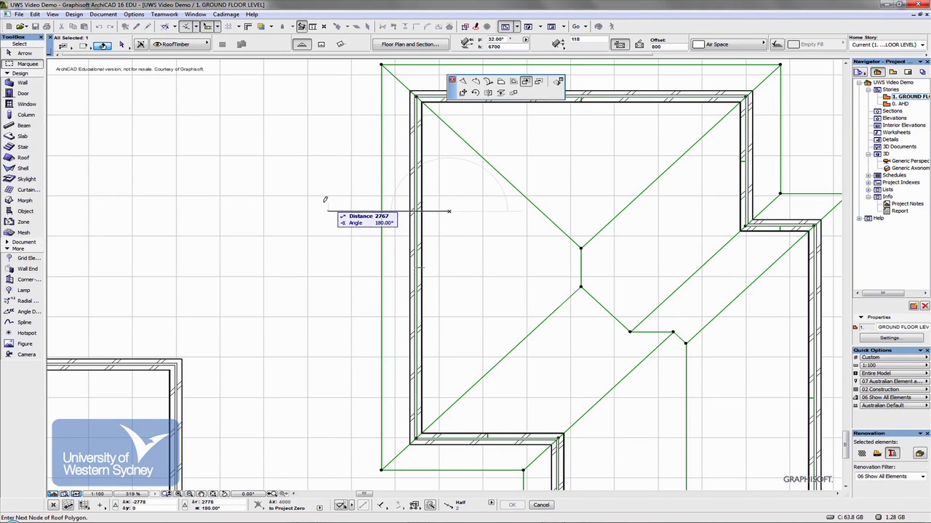
left_click(321, 211)
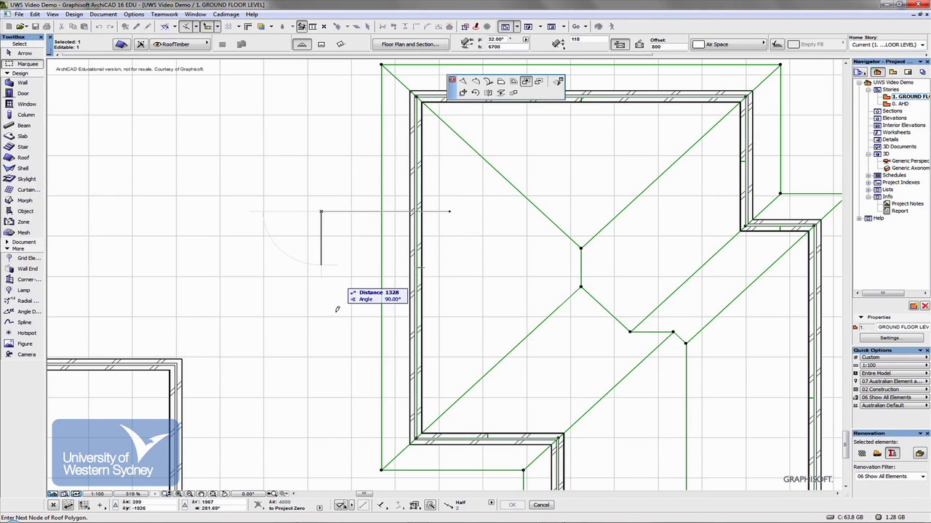
left_click(321, 363)
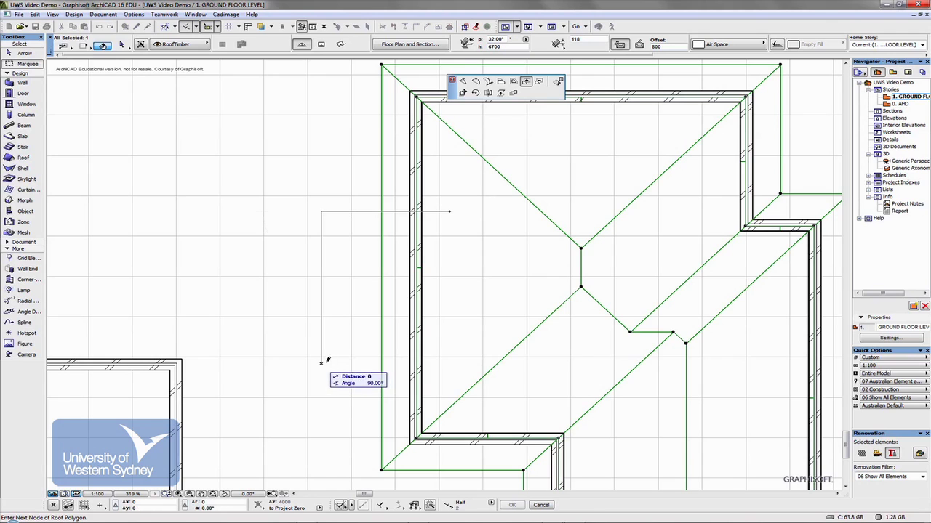
double_click(449, 362)
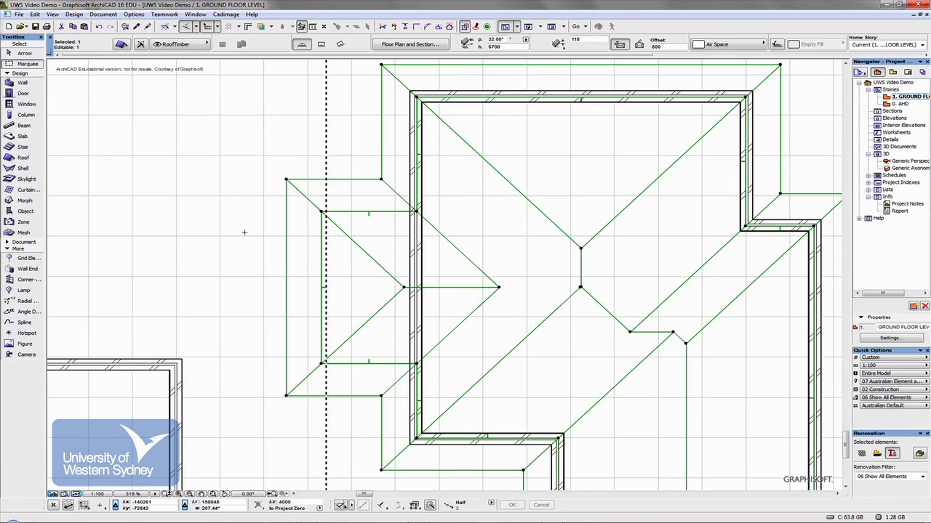
Draw a new marquee around the whole middle building, including its projecting roof wing, and show the marquee area in 3D
scroll(265, 230, "down", 5)
scroll(261, 218, "up", 2)
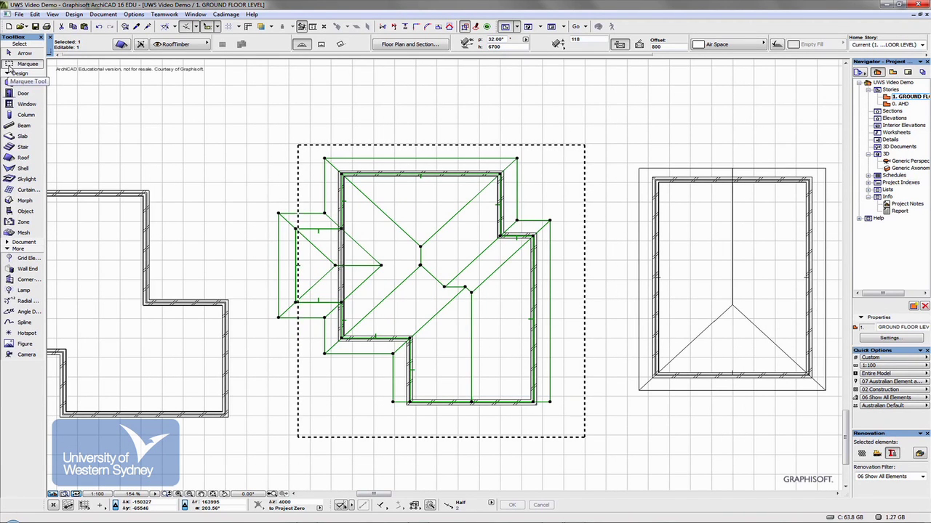
key("Escape")
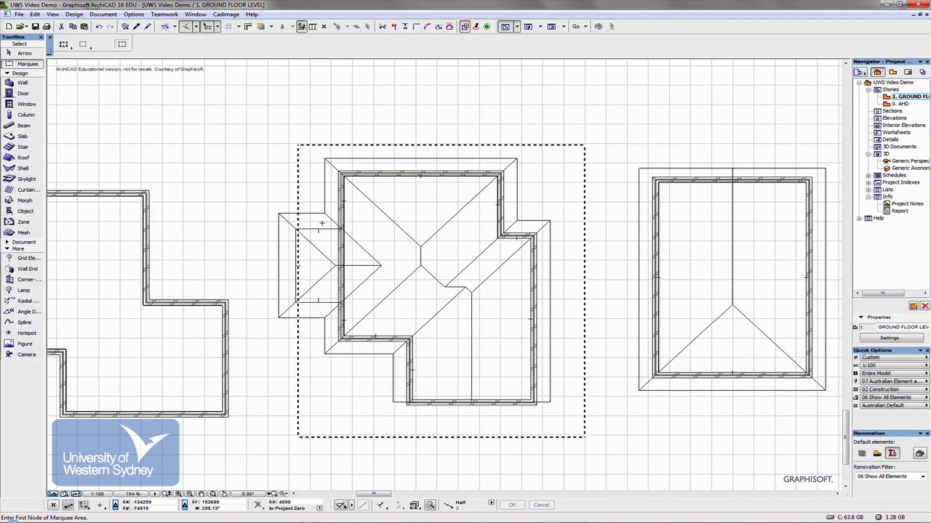
left_click(256, 132)
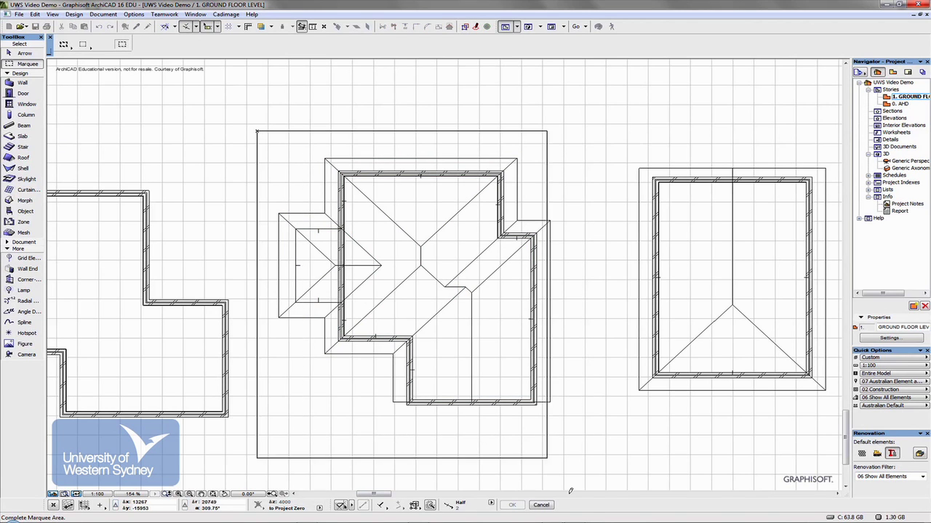
left_click(586, 463)
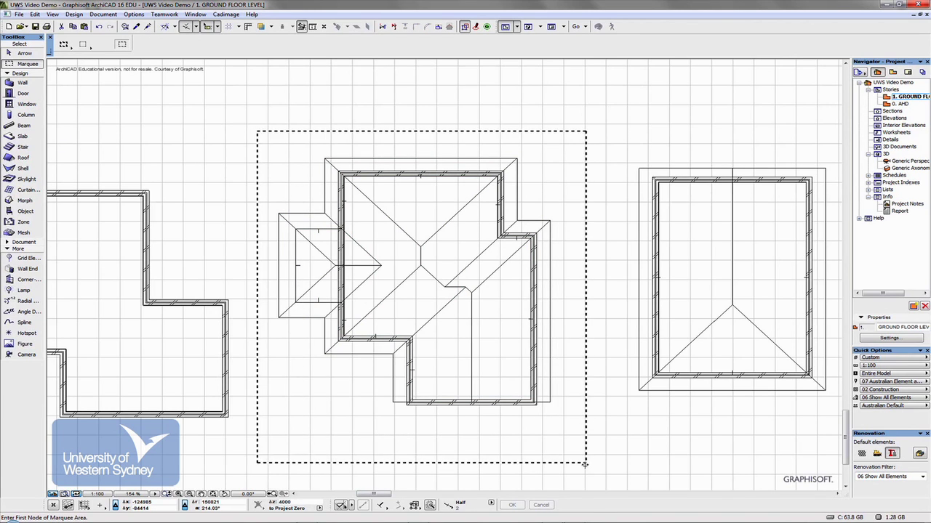
key("F5")
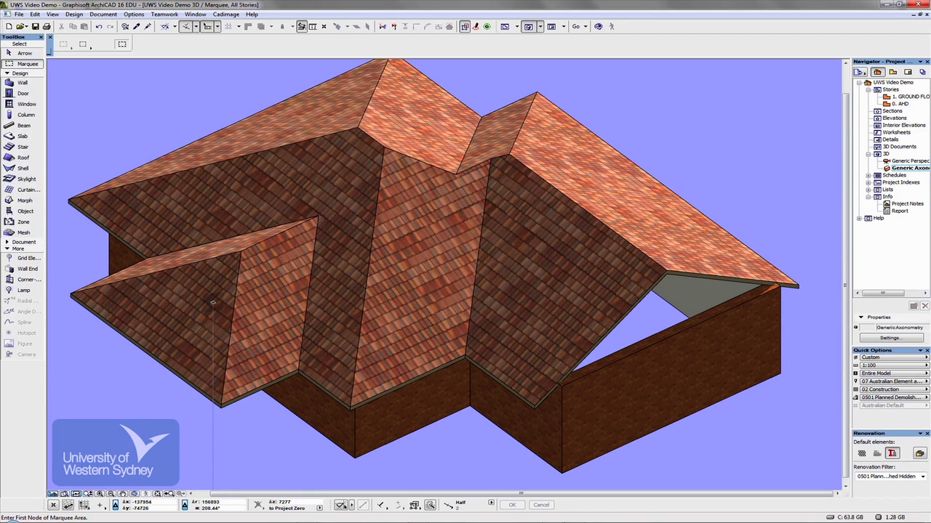
Turn the projecting wing's hipped end into a gable by stretching its ridge end point horizontally outward, and inspect it in 3D
key("Escape")
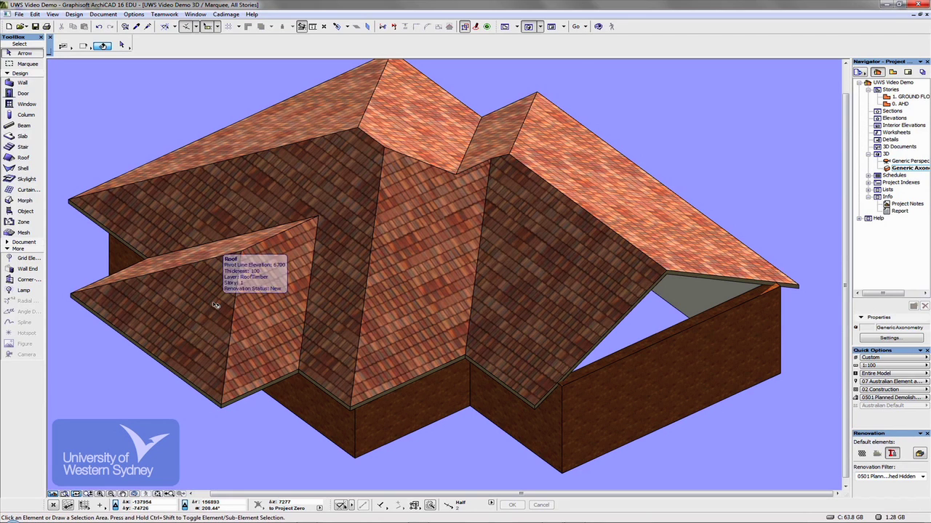
left_click(247, 259)
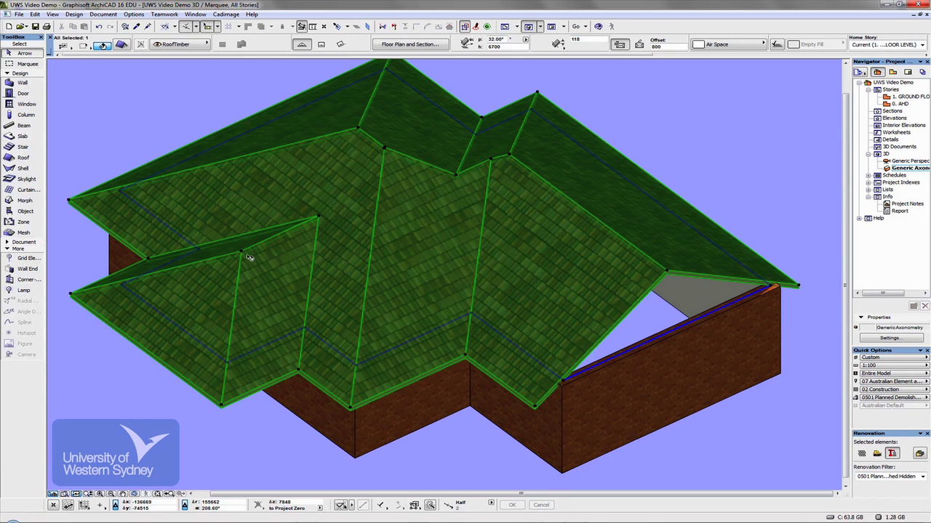
left_click(243, 253)
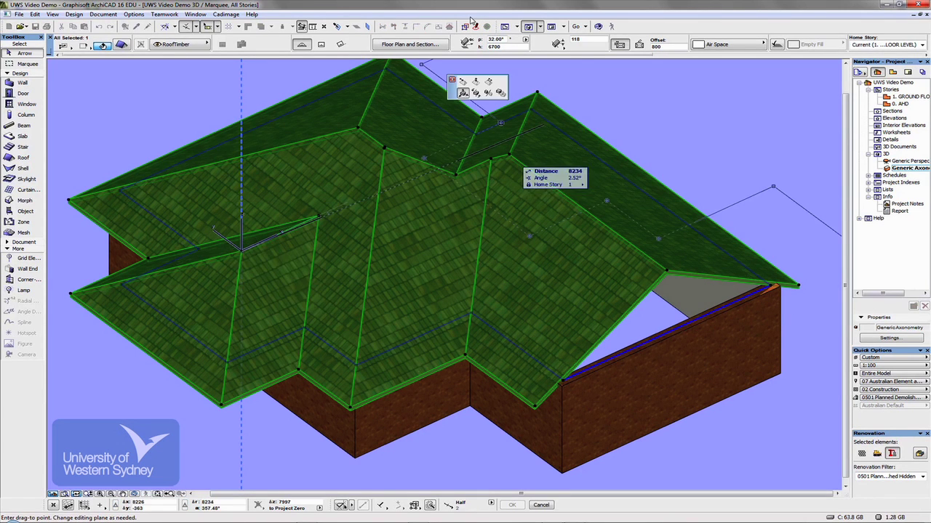
left_click(464, 82)
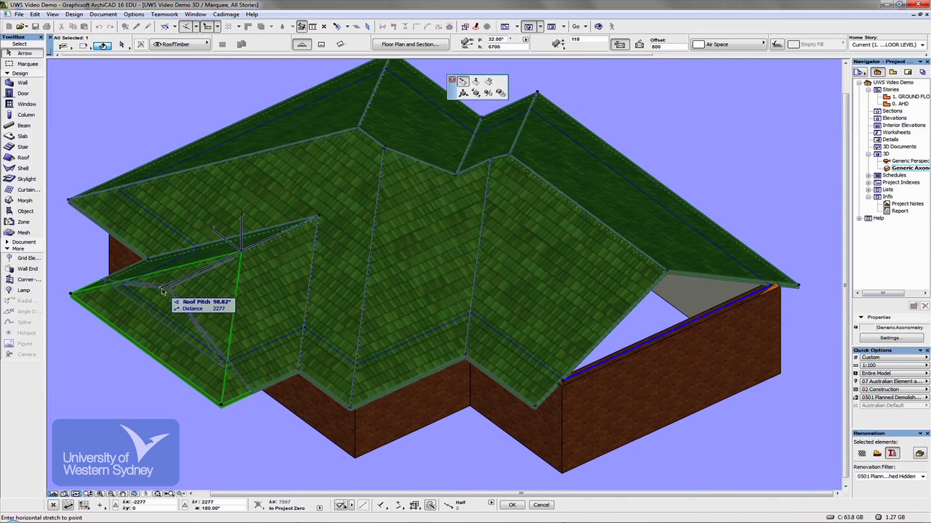
left_click(169, 289)
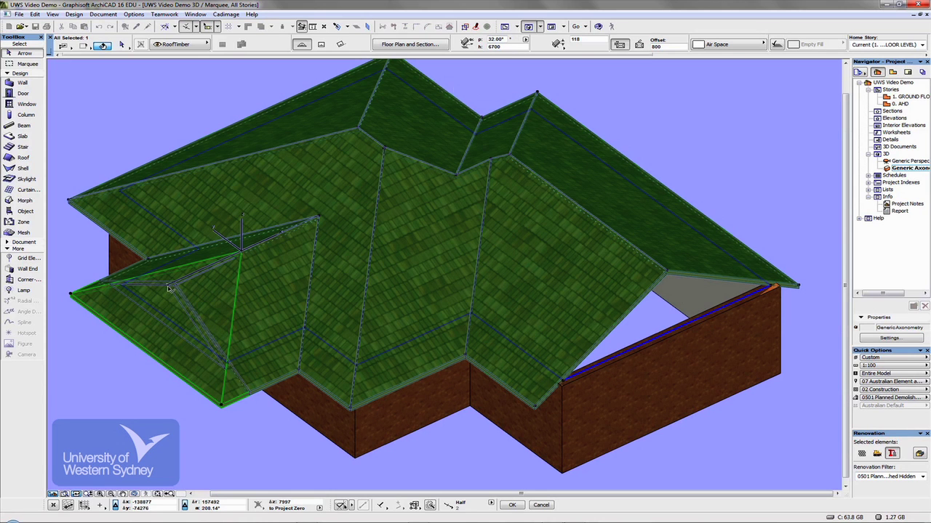
left_click(122, 323)
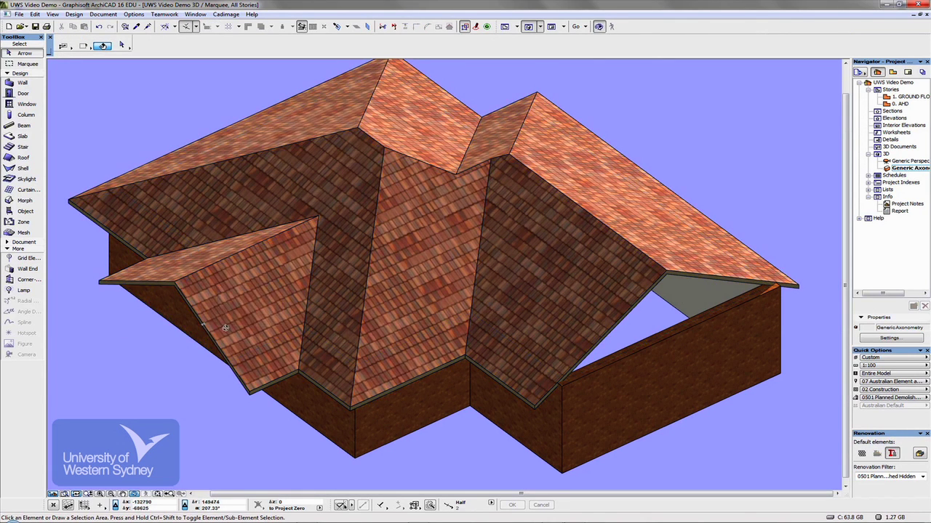
middle_click_drag(226, 328, 182, 331, "shift")
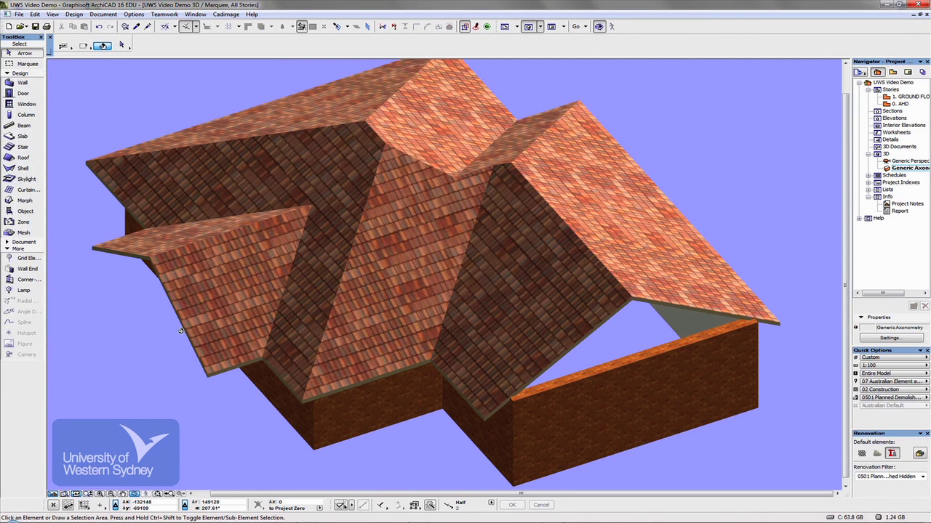